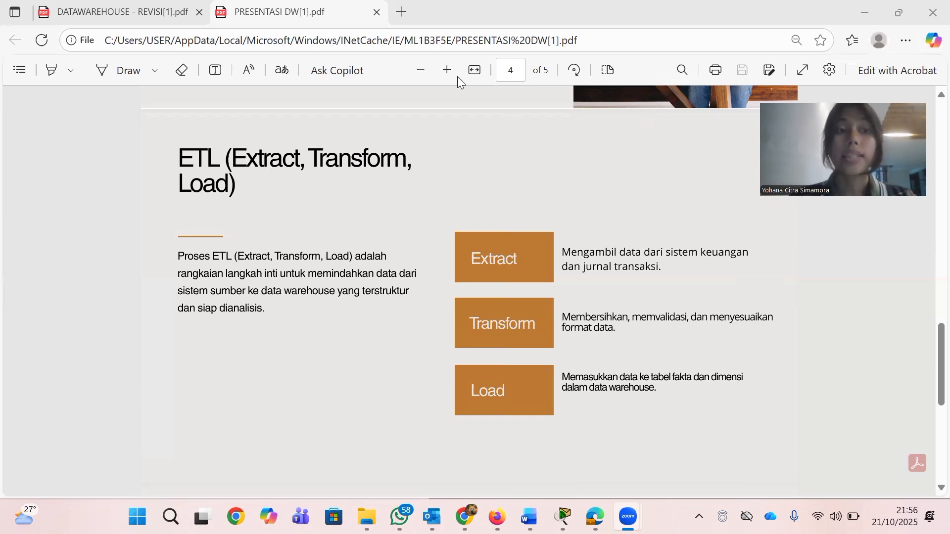
Open DATAWAREHOUSE - REVISI[1].pdf and read the company background, project goals and the Data Input part of Desain Konseptual
left_click(120, 16)
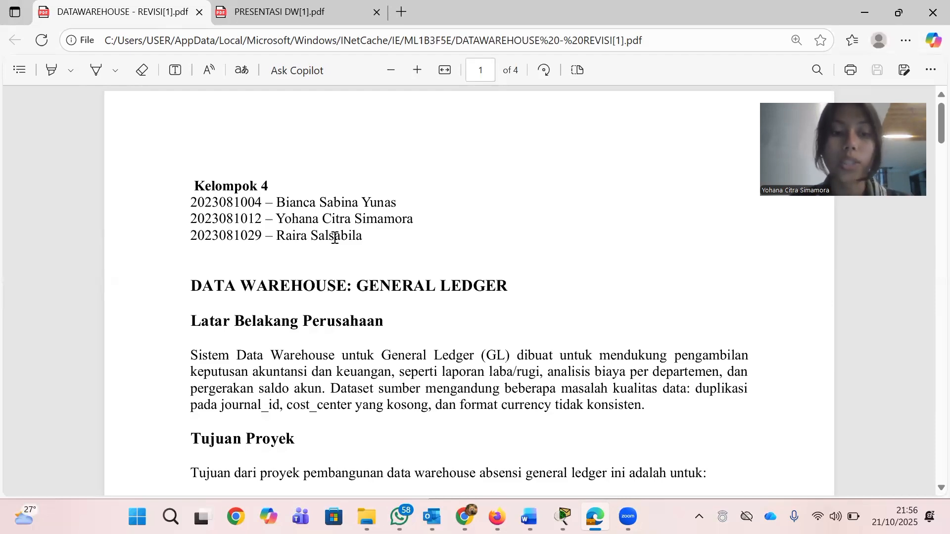
scroll(335, 238, "down", 5)
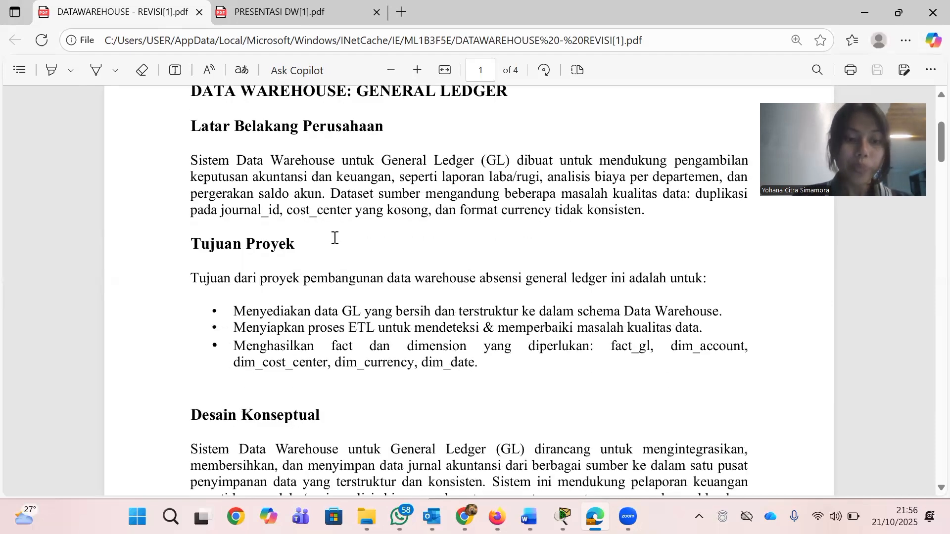
scroll(334, 238, "down", 1)
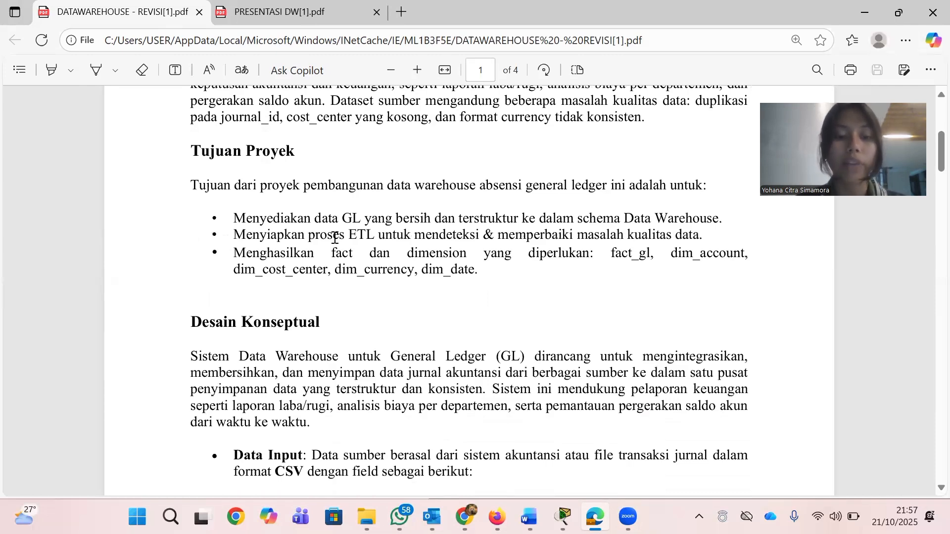
scroll(339, 280, "down", 3)
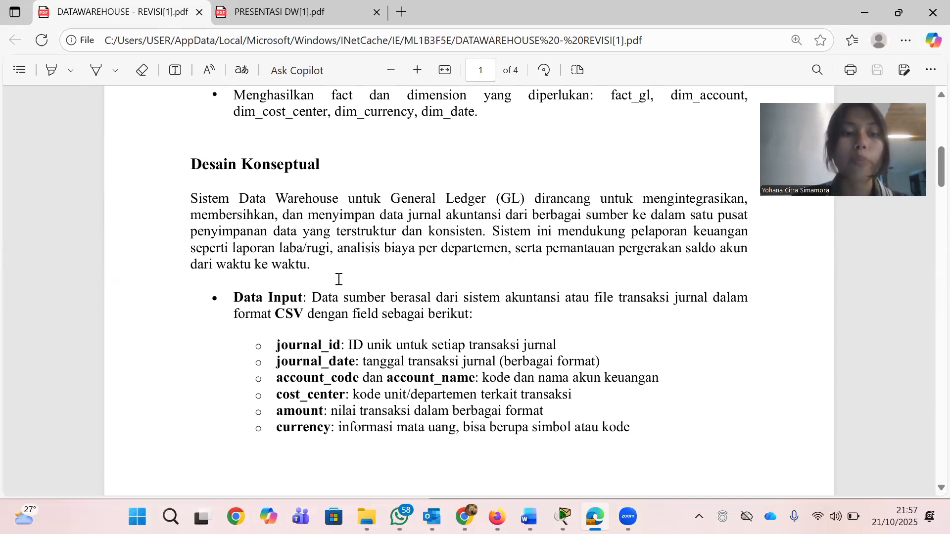
scroll(338, 279, "down", 3)
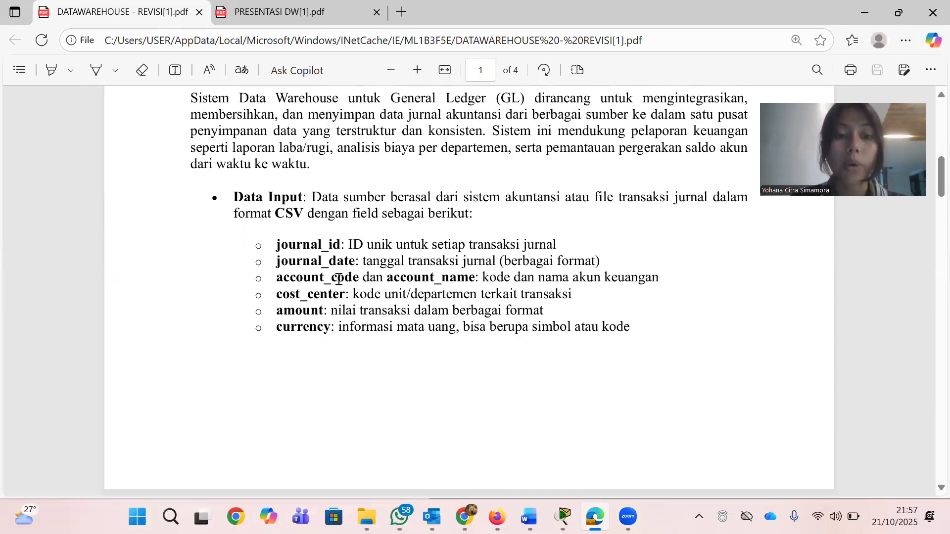
scroll(339, 280, "down", 1)
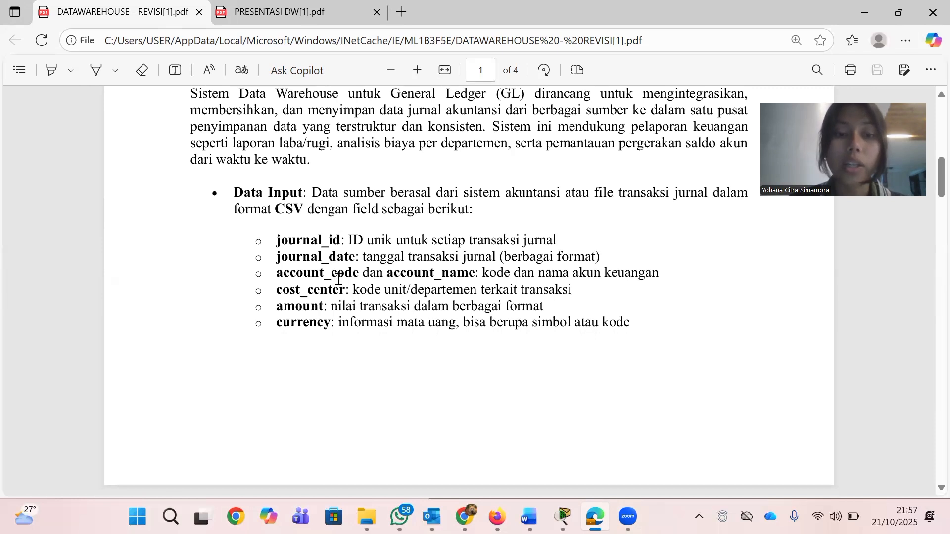
scroll(339, 279, "up", 1)
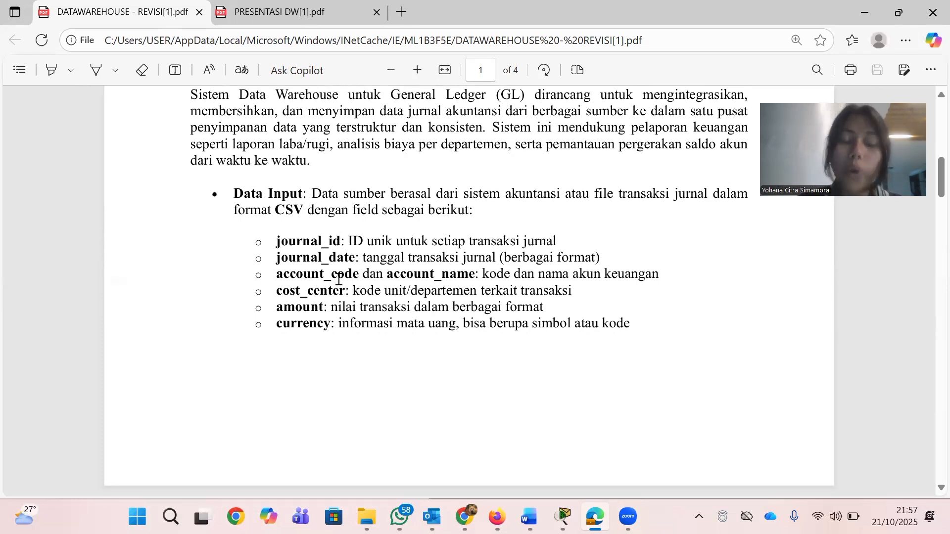
Read the Data Output, Pengguna and Proses ETL parts of the conceptual design on page 2
scroll(339, 280, "down", 4)
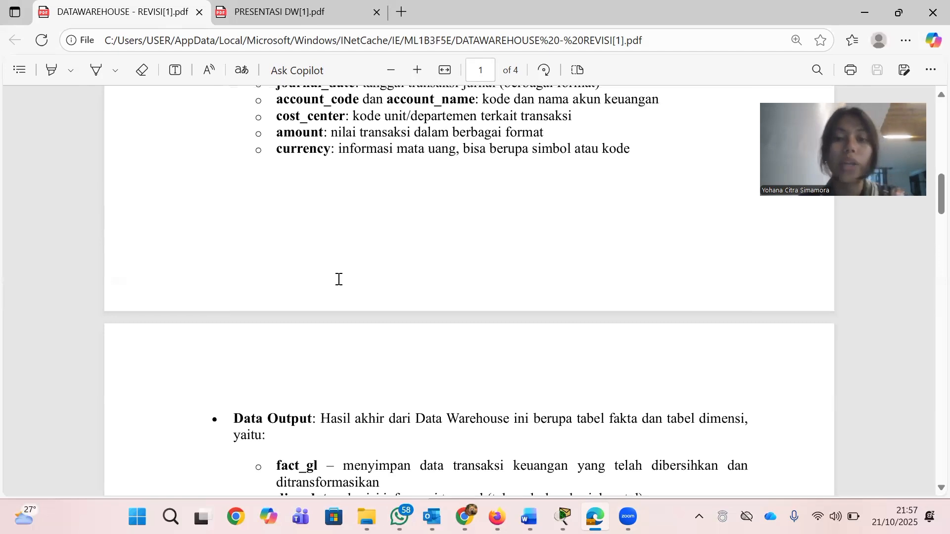
scroll(339, 279, "down", 12)
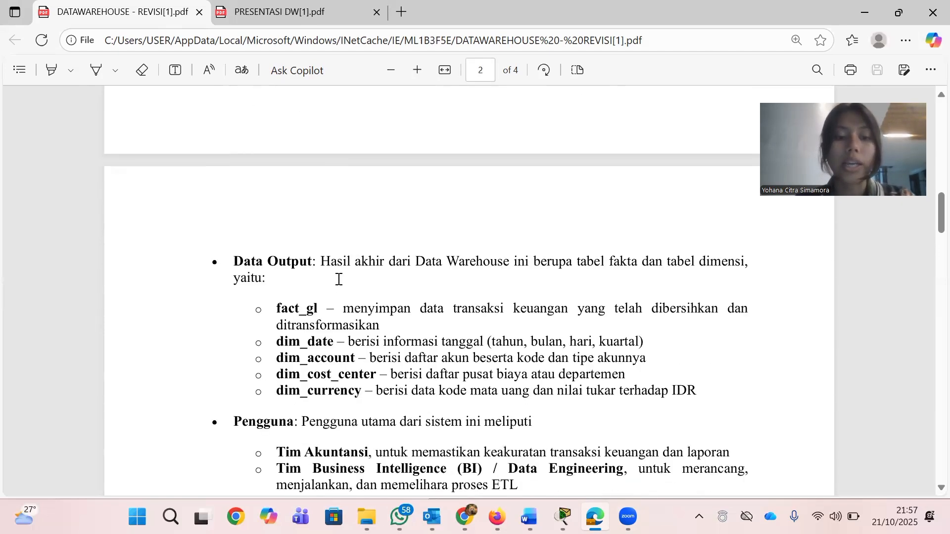
scroll(339, 280, "up", 1)
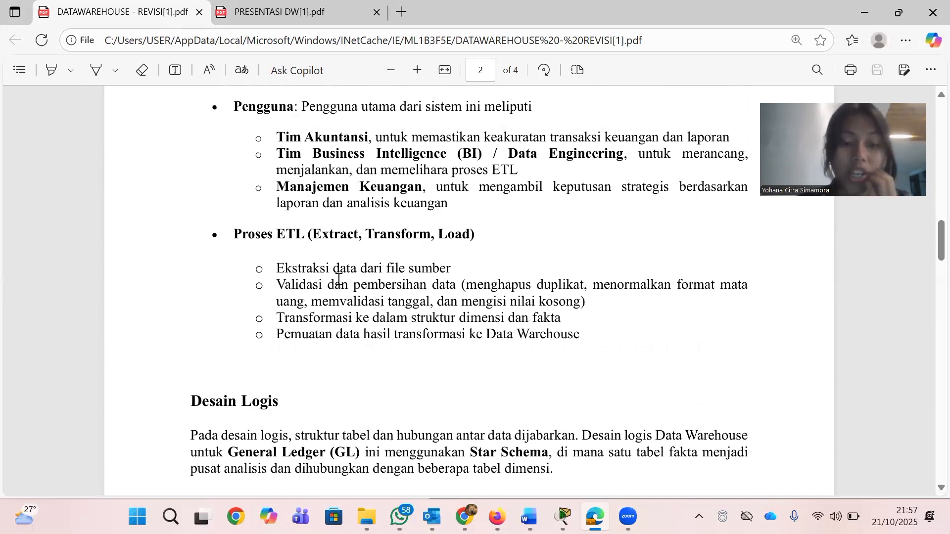
scroll(339, 279, "down", 1)
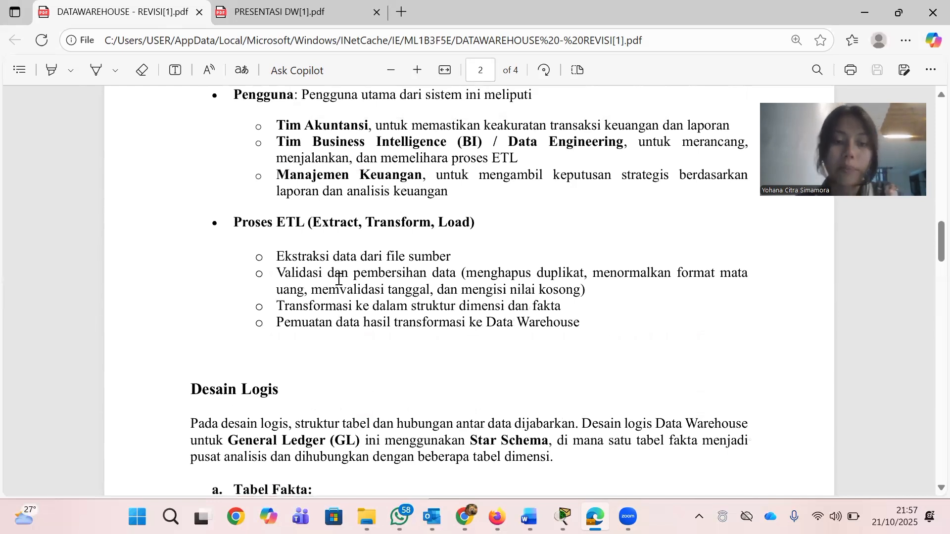
scroll(339, 280, "up", 1, "ctrl")
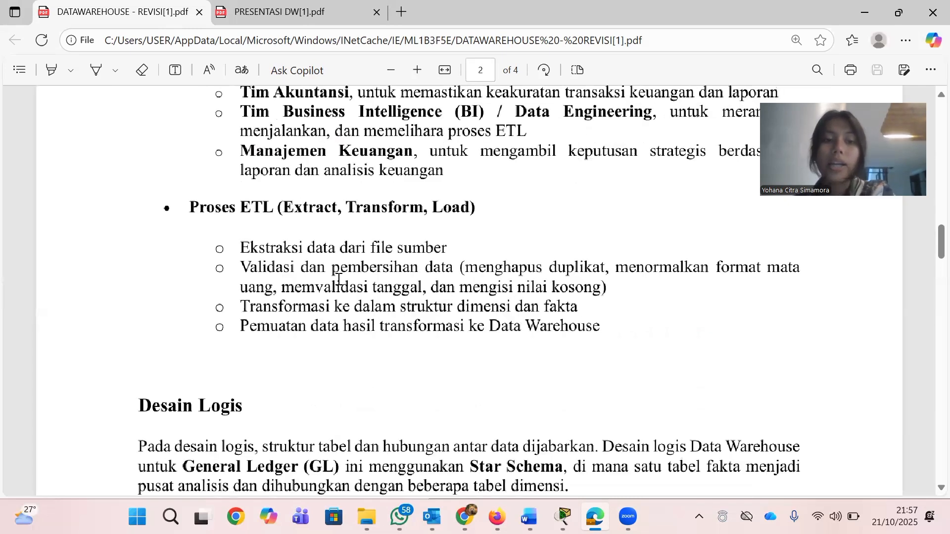
scroll(339, 279, "down", 1, "ctrl")
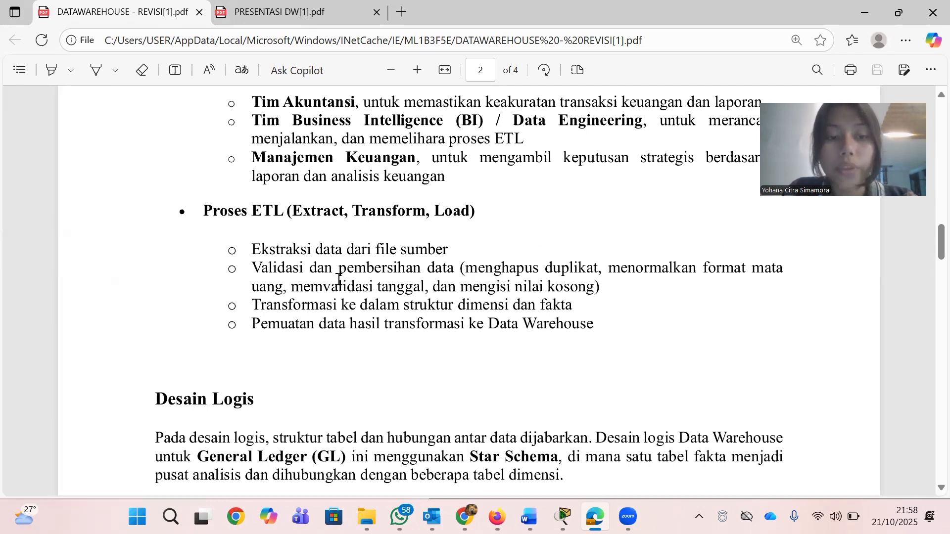
scroll(339, 280, "down", 1)
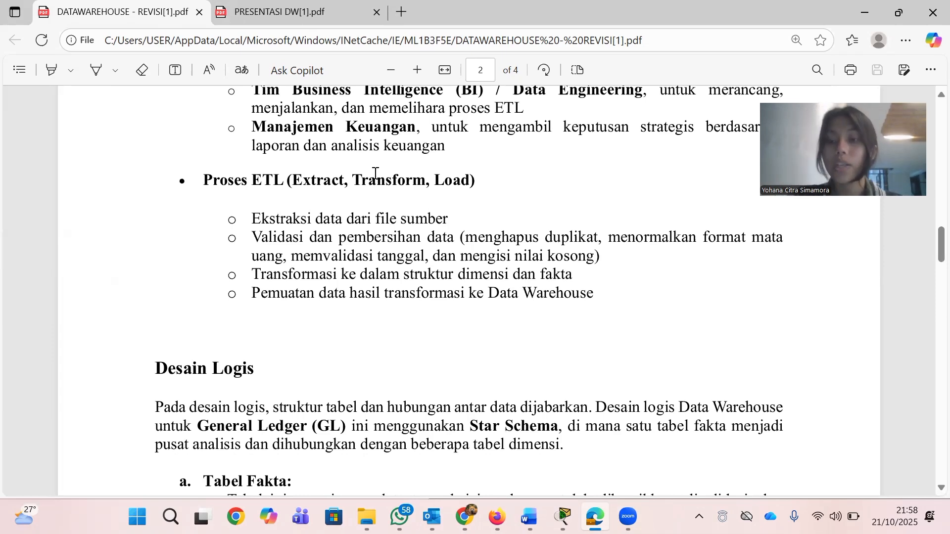
Examine the Desain Logis section, covering the star schema description and the fact table's attributes
scroll(376, 174, "down", 1)
scroll(376, 173, "down", 4)
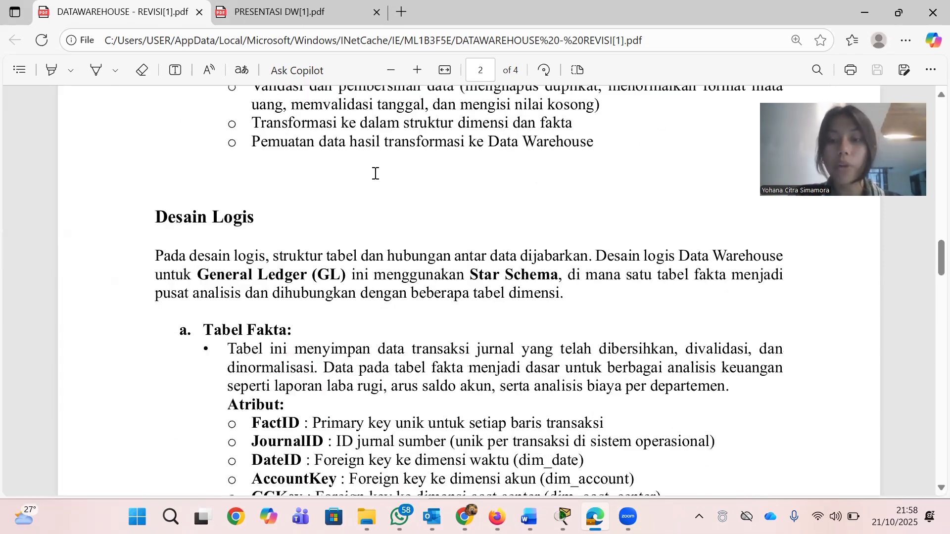
scroll(376, 173, "down", 1)
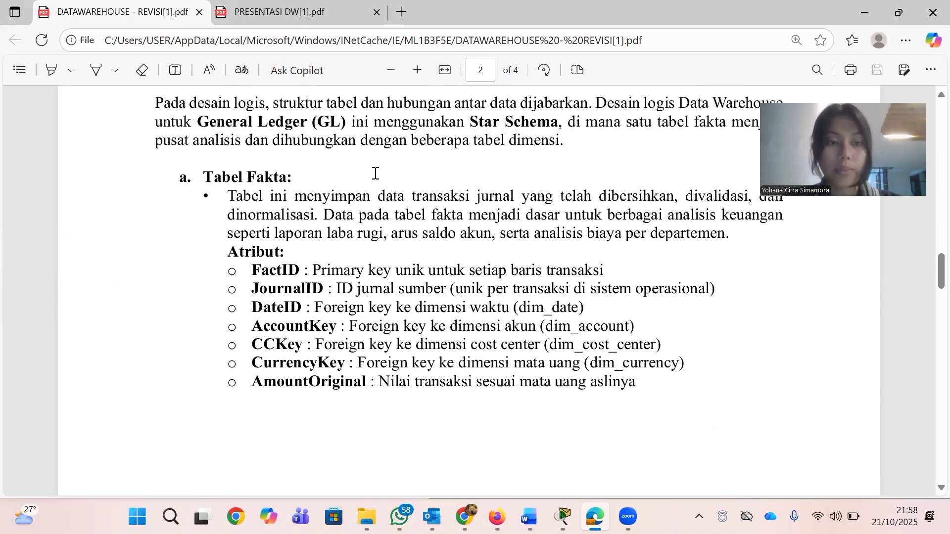
scroll(375, 173, "up", 1)
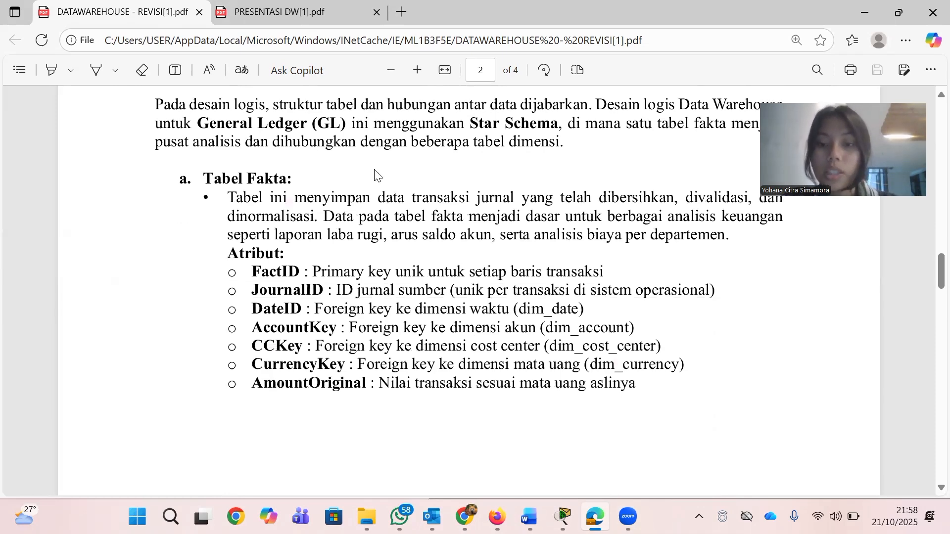
scroll(376, 173, "down", 1)
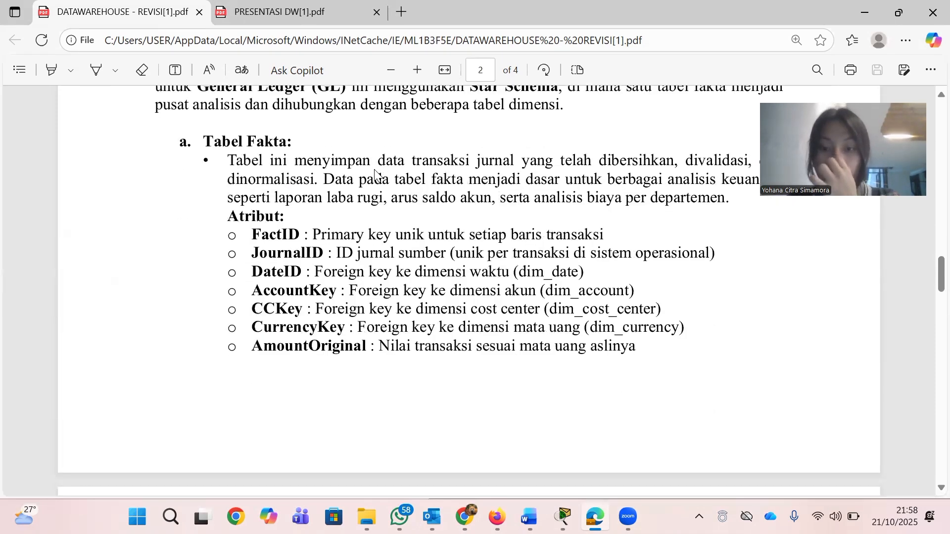
scroll(376, 175, "up", 1)
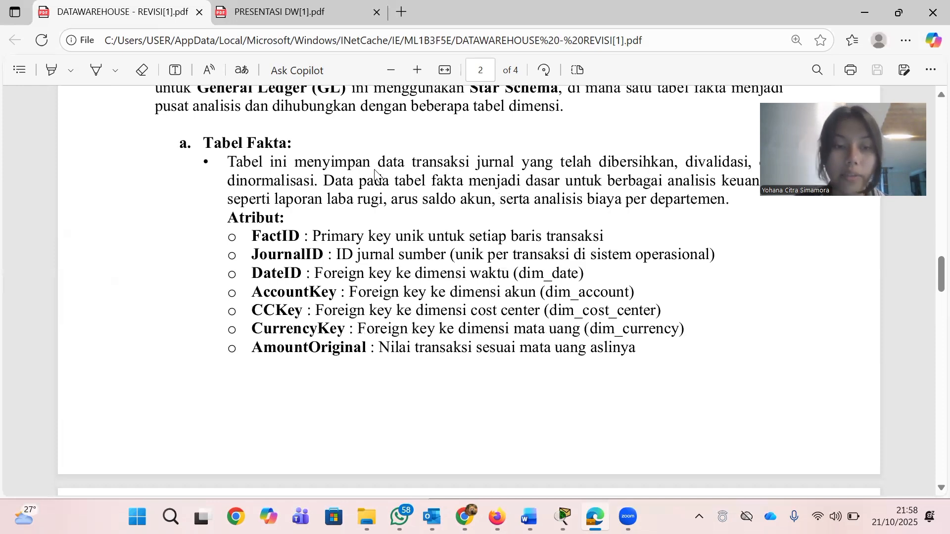
scroll(374, 176, "down", 9)
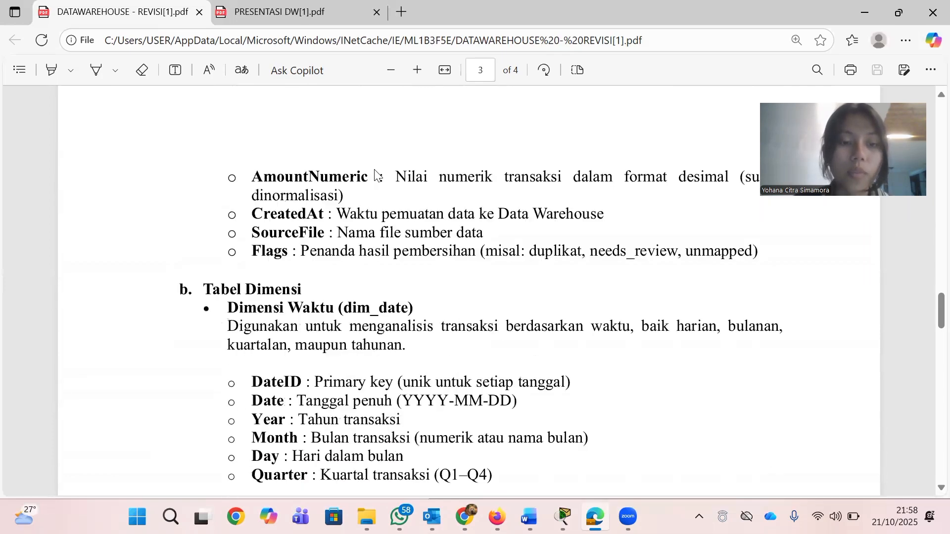
Examine the Tabel Dimensi section, covering the dim_date, dim_account, dim_cost_center and dim_currency attributes
scroll(374, 175, "down", 3)
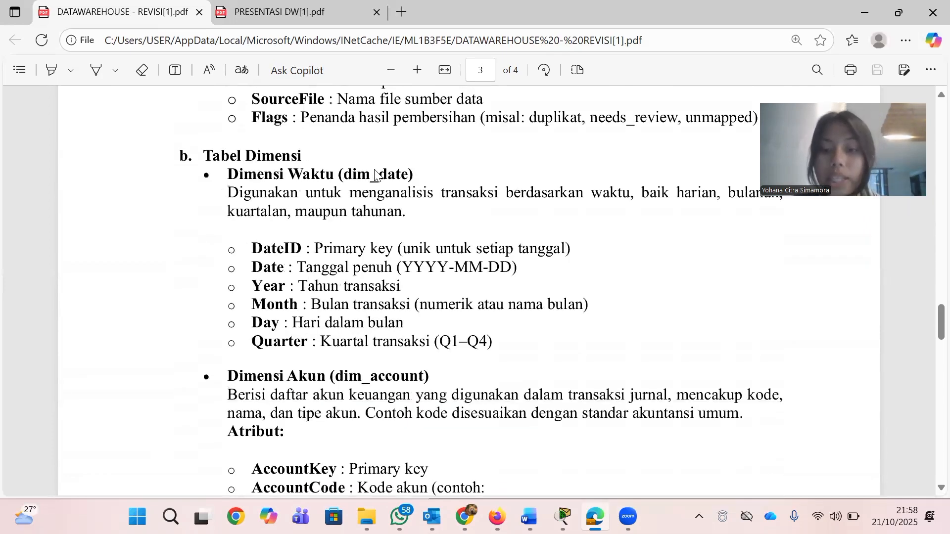
scroll(374, 174, "down", 2)
scroll(374, 174, "up", 1)
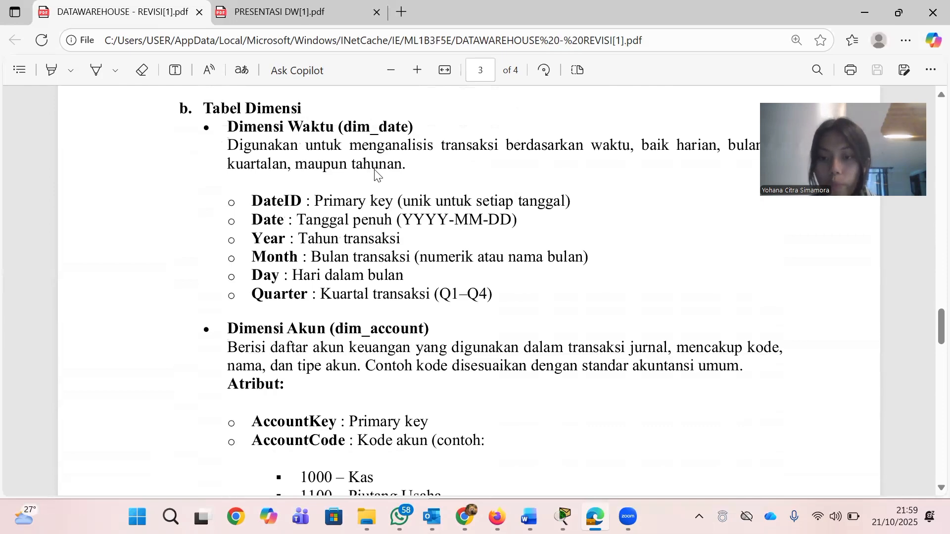
scroll(375, 173, "down", 3)
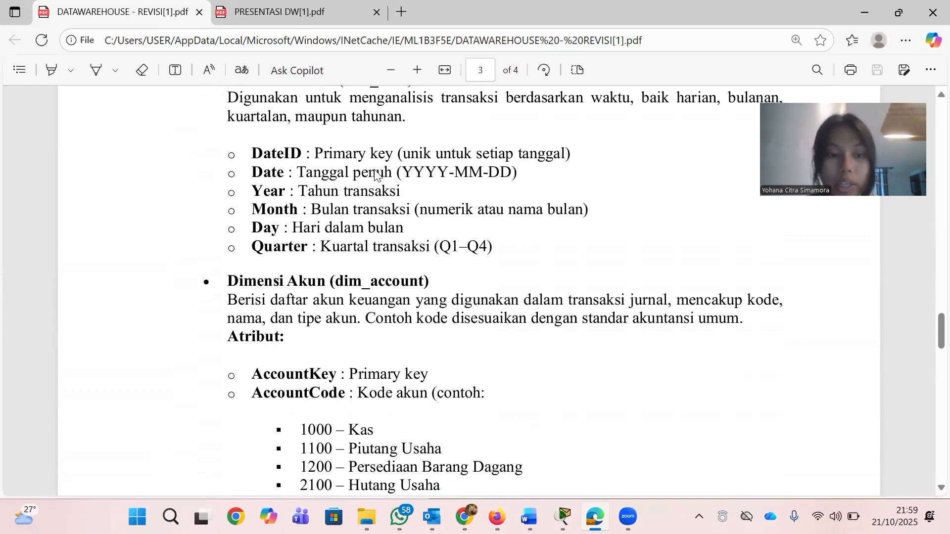
scroll(375, 173, "down", 5)
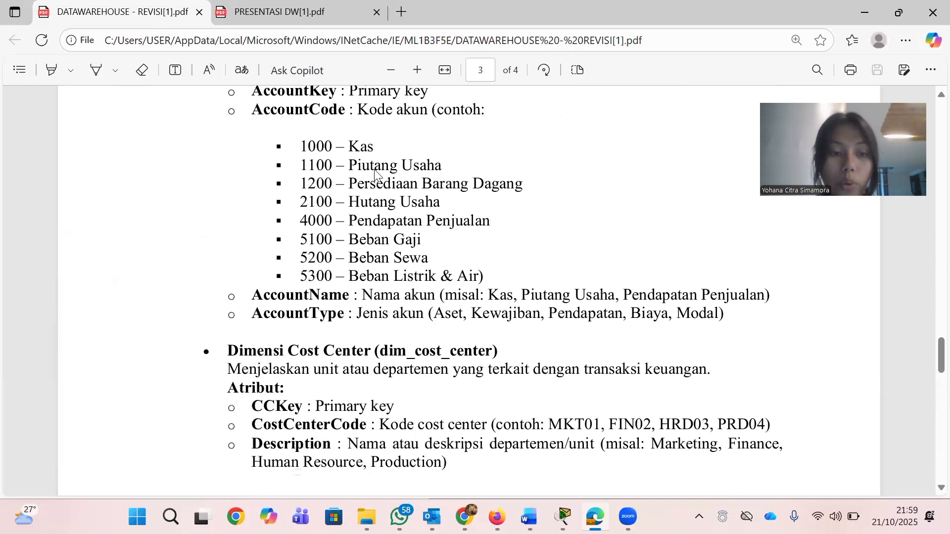
scroll(375, 173, "down", 10)
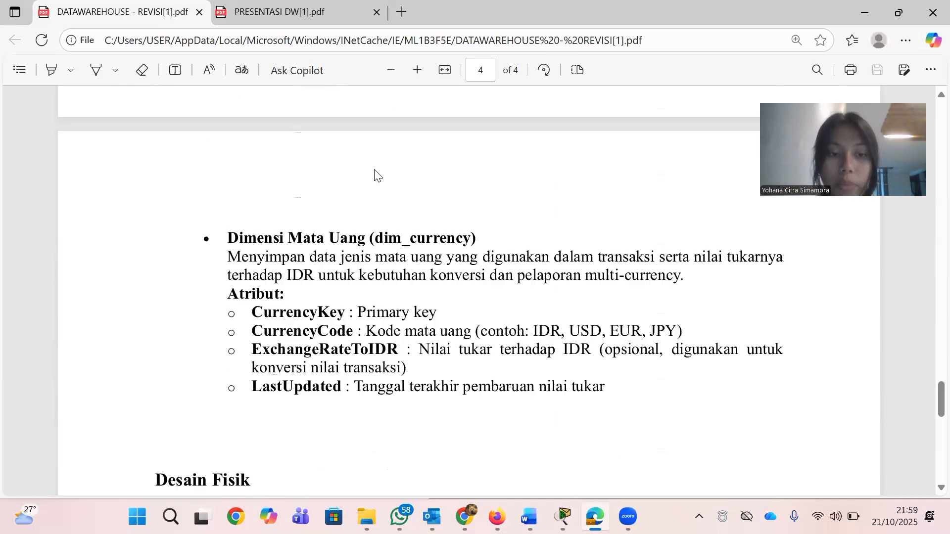
scroll(375, 173, "down", 2)
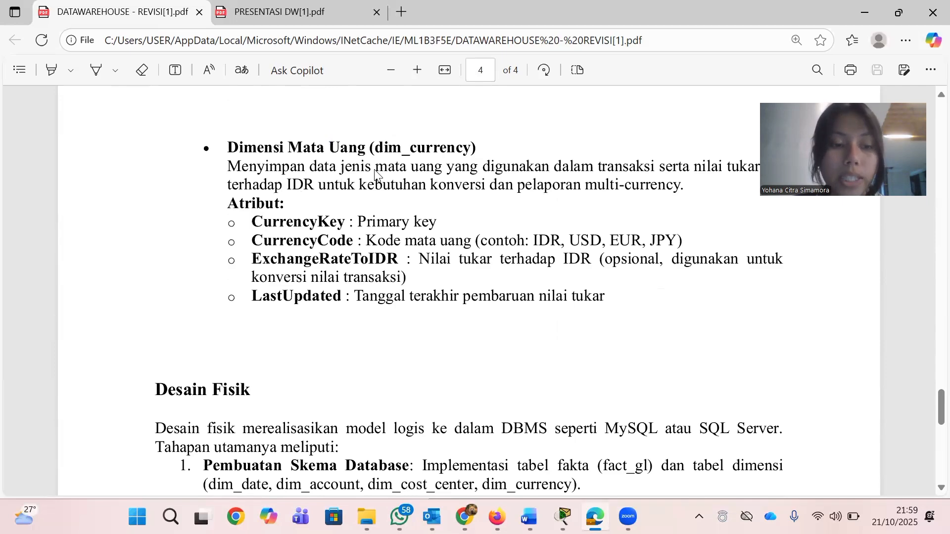
Read the Desain Fisik stages and the Kesimpulan section on page 4
scroll(375, 173, "down", 2)
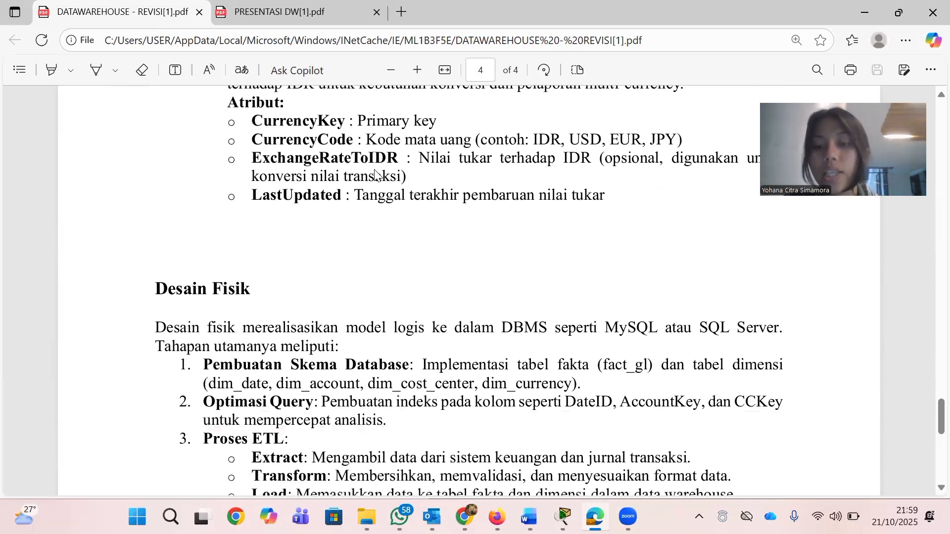
scroll(375, 173, "down", 3)
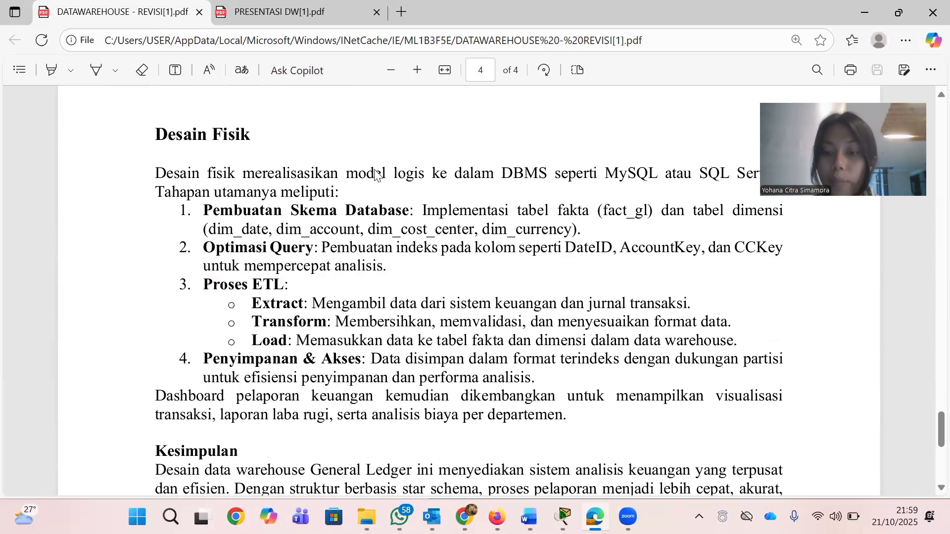
scroll(376, 174, "down", 1)
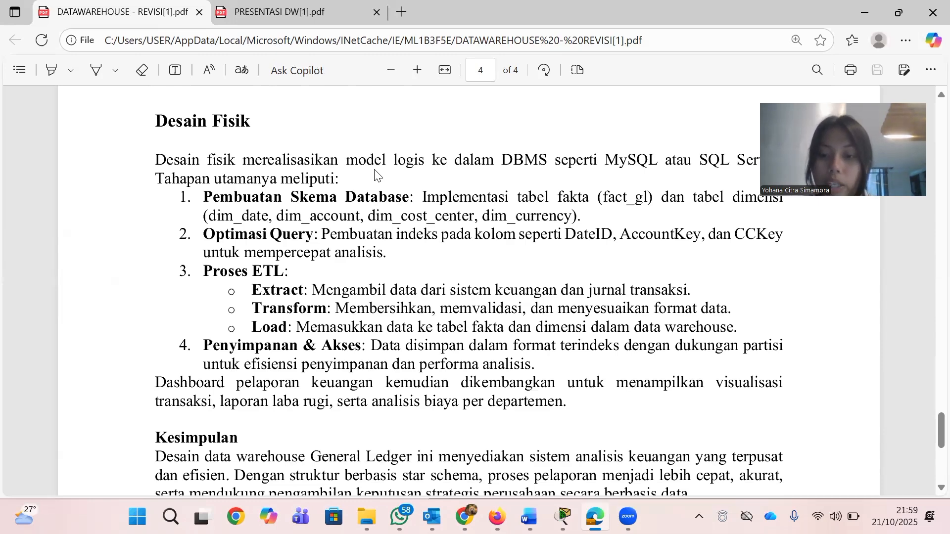
scroll(376, 174, "down", 3)
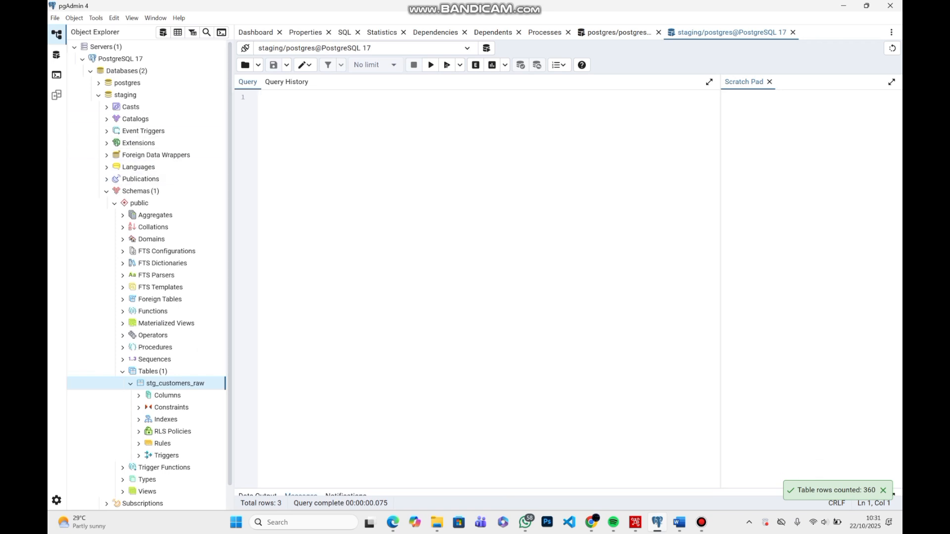
Open the properties of the stg_customers_raw table in the public schema of the staging database
left_click(125, 95)
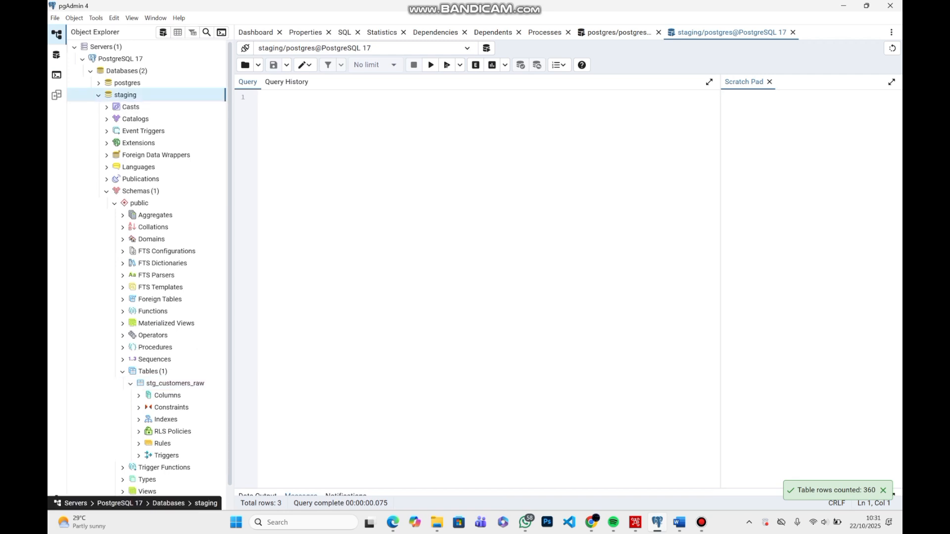
scroll(148, 95, "down", 1)
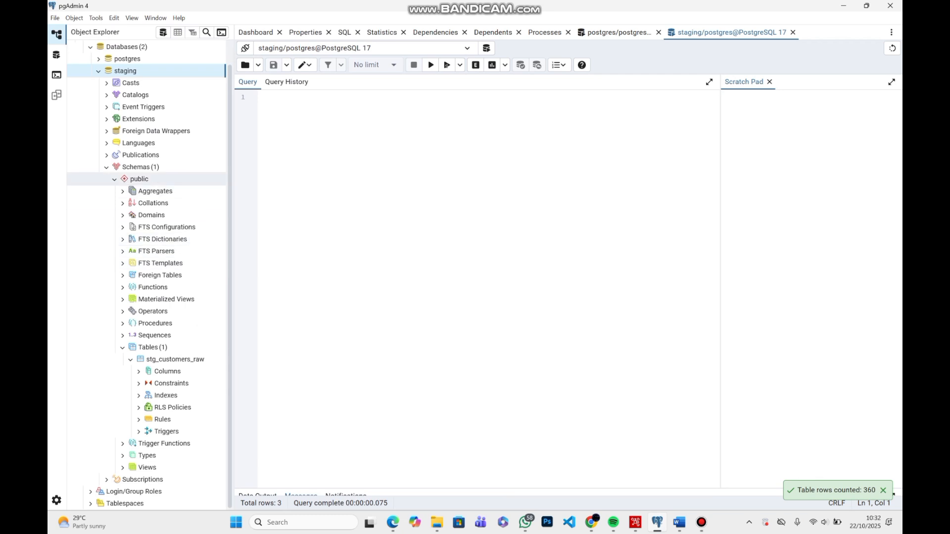
left_click(140, 179)
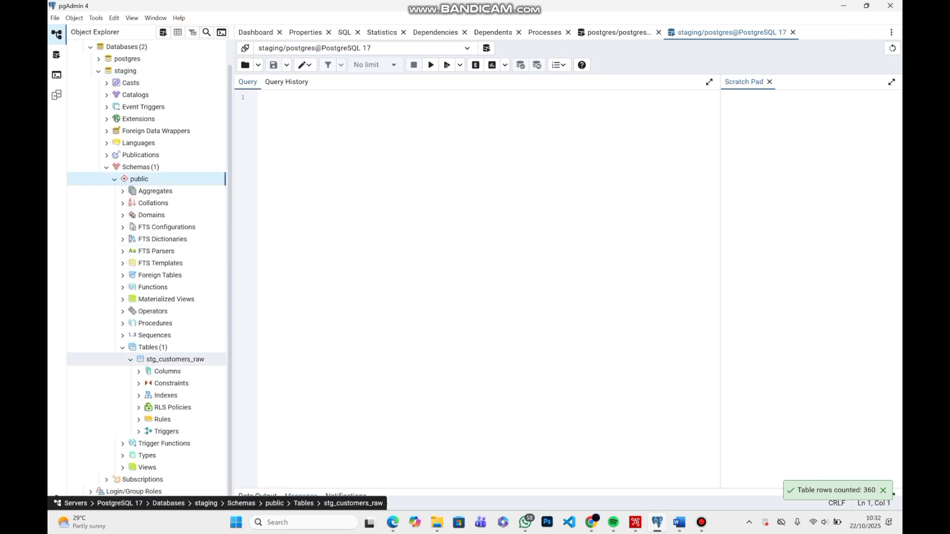
left_click(176, 360)
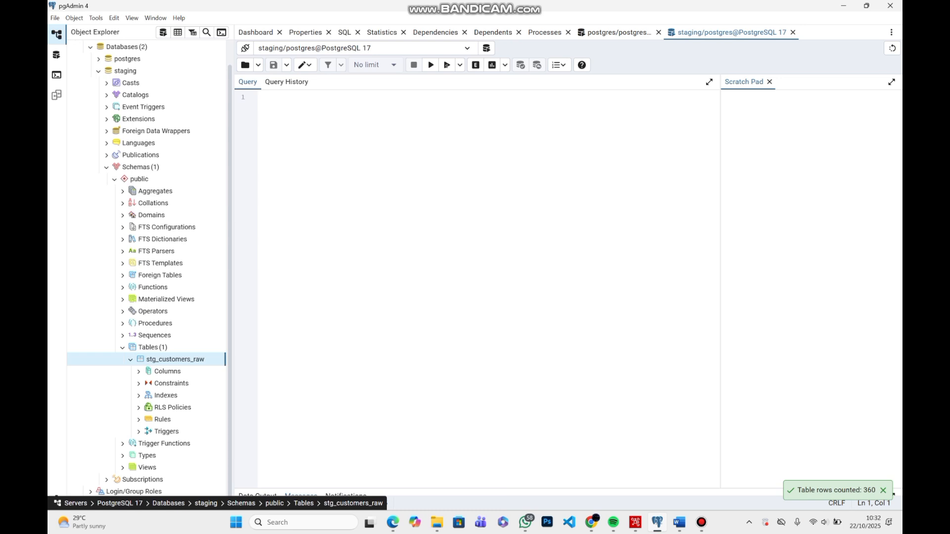
right_click(184, 358)
left_click(209, 348)
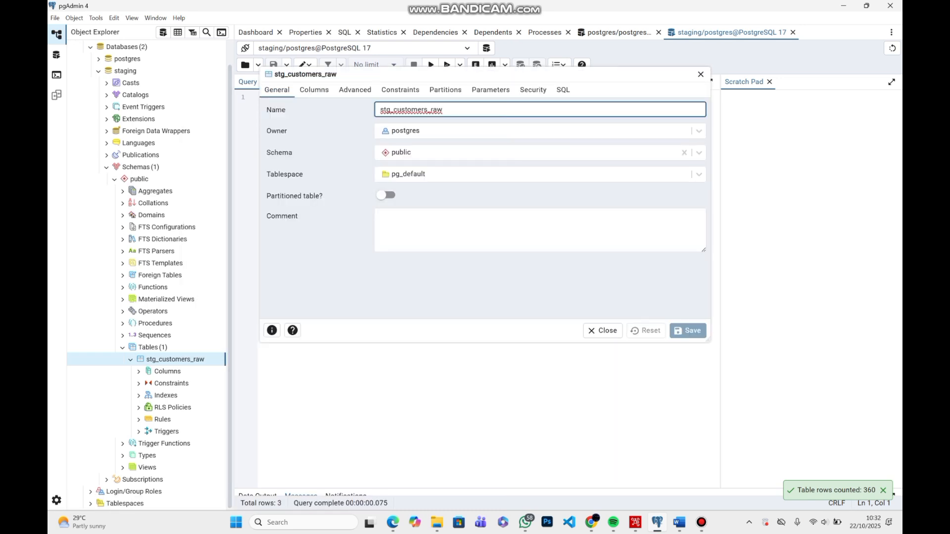
Examine the column names and data types defined for the stg_customers_raw table, and close its properties
left_click(316, 90)
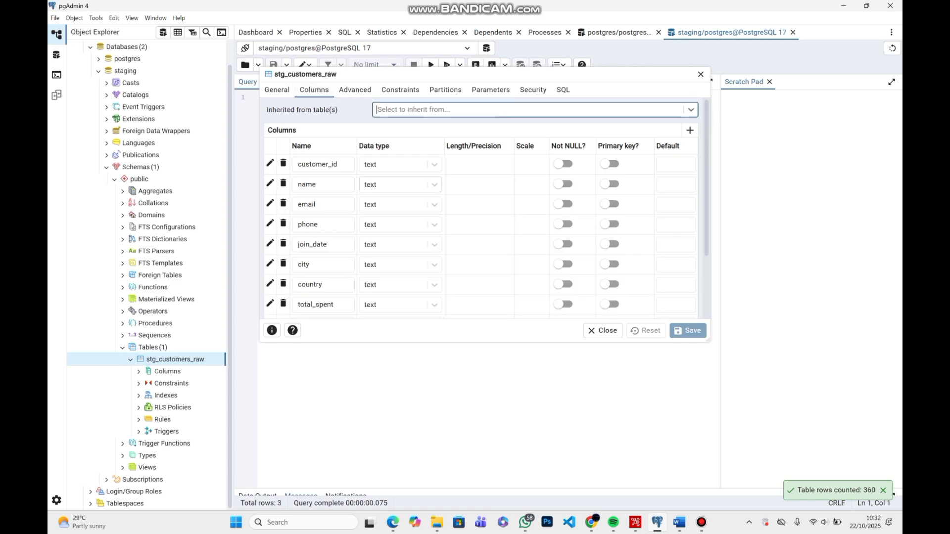
scroll(322, 163, "down", 2)
scroll(323, 163, "down", 2)
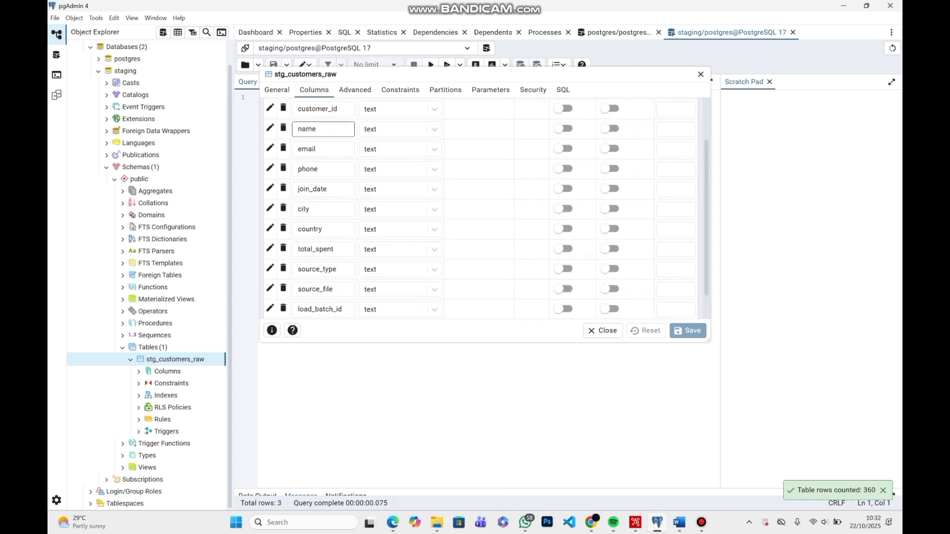
scroll(323, 163, "up", 3)
scroll(323, 163, "down", 2)
scroll(326, 178, "up", 1)
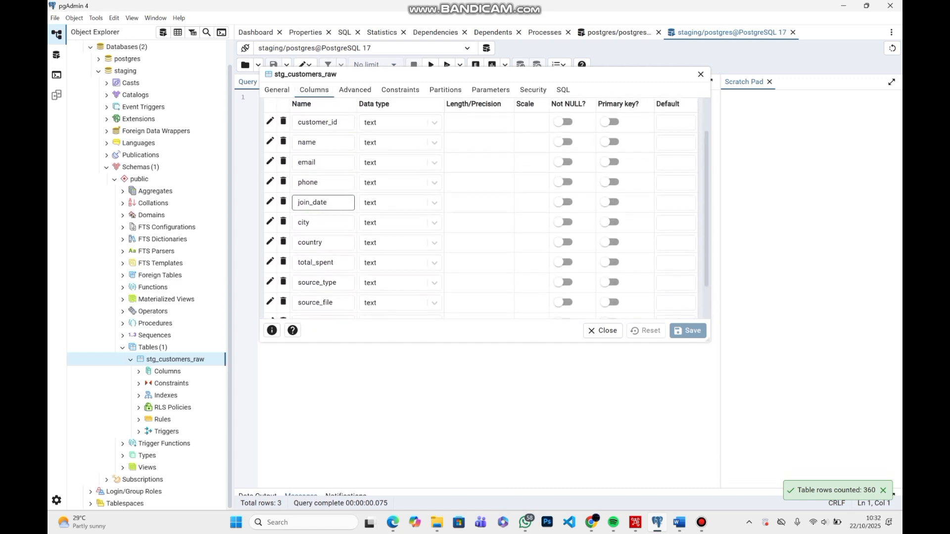
scroll(327, 178, "down", 2)
scroll(331, 181, "up", 1)
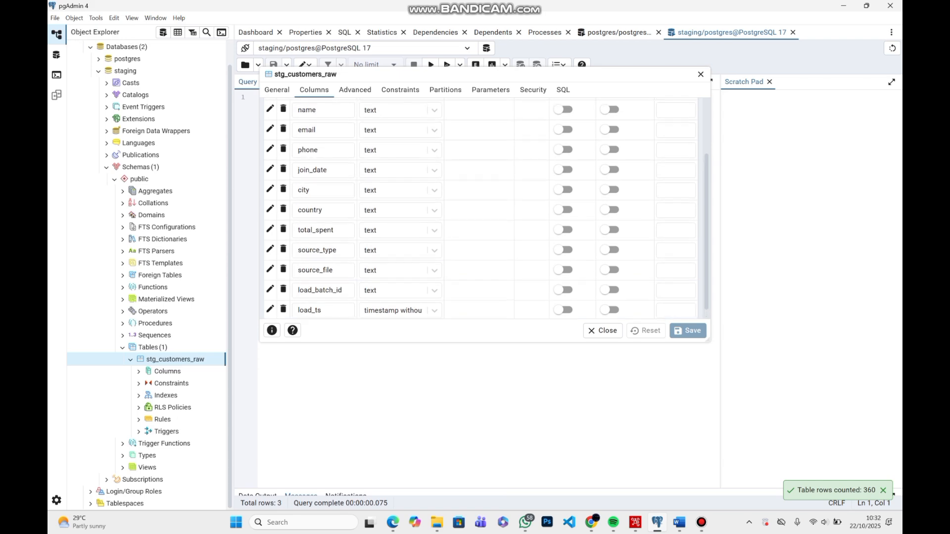
left_click(603, 331)
Switch to Spoon and close the JSON input settings of Transformation 1 without changing them
key("alt+Tab")
key("alt+Tab")
key("alt+Tab")
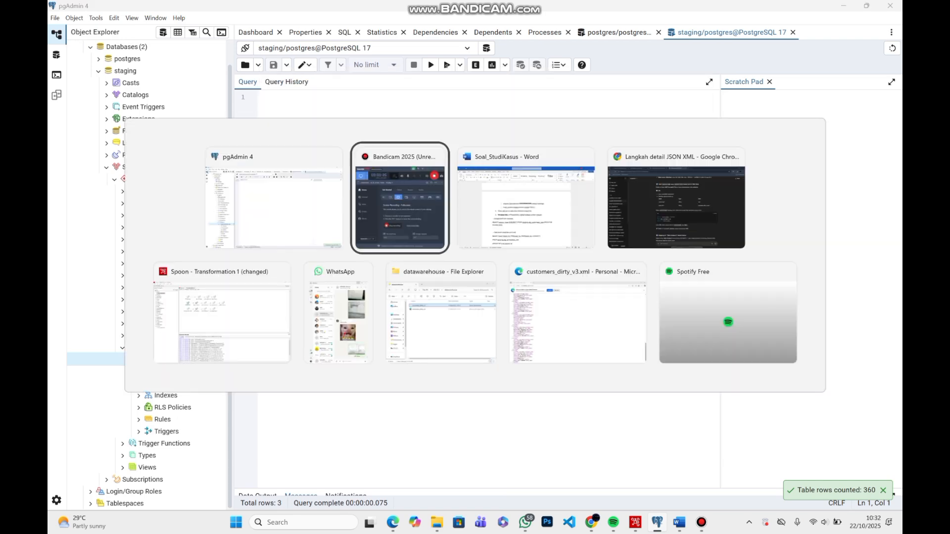
key("alt+Tab")
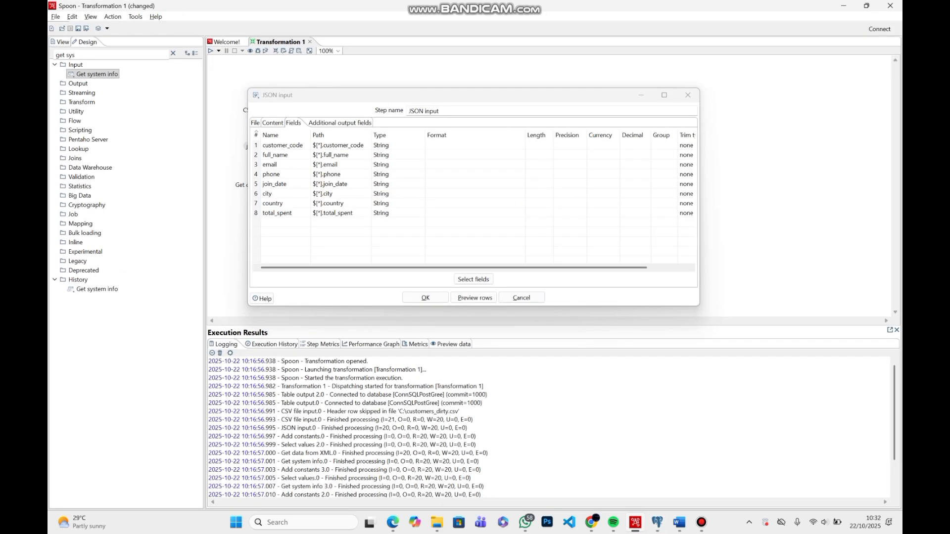
left_click(688, 95)
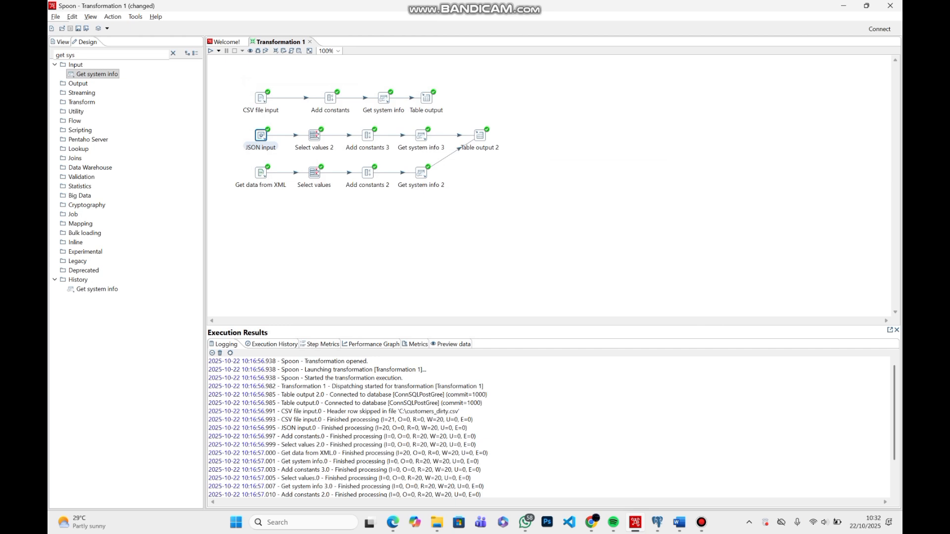
key("Escape")
key("ctrl+t")
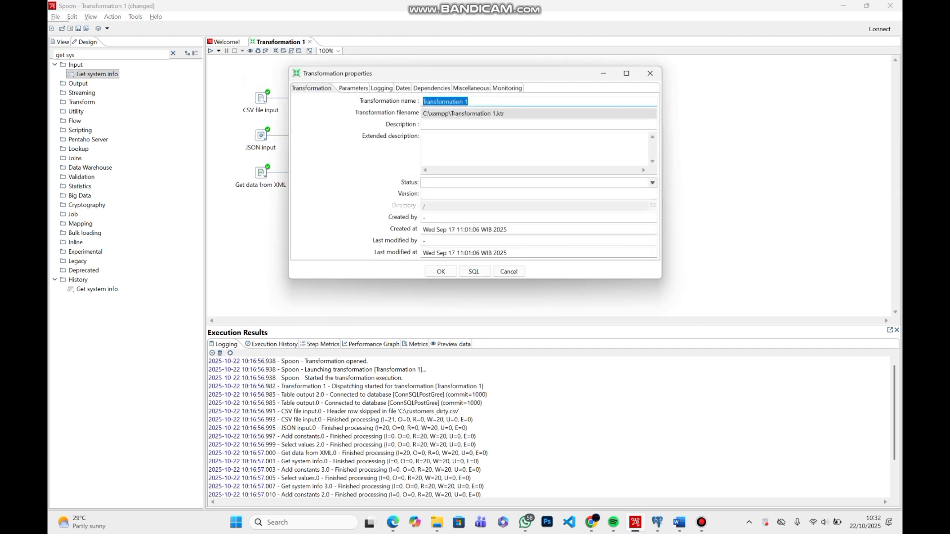
left_click(650, 74)
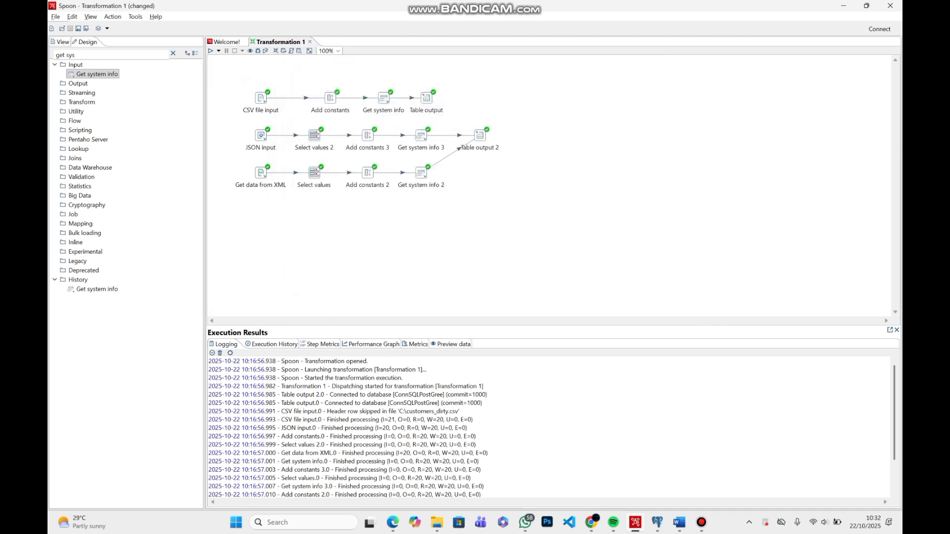
Preview up to 1000 rows of customers_dirty.csv from the CSV file input step
double_click(261, 98)
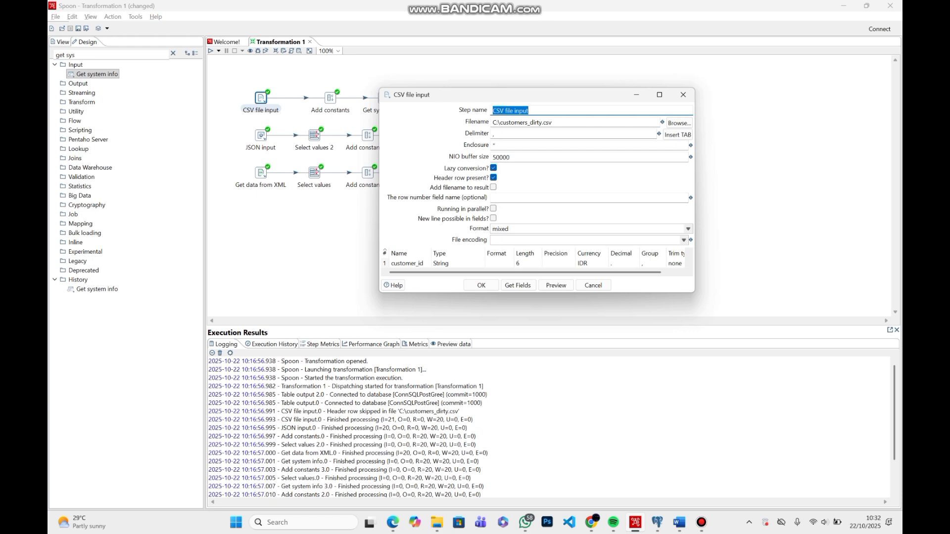
left_click(556, 285)
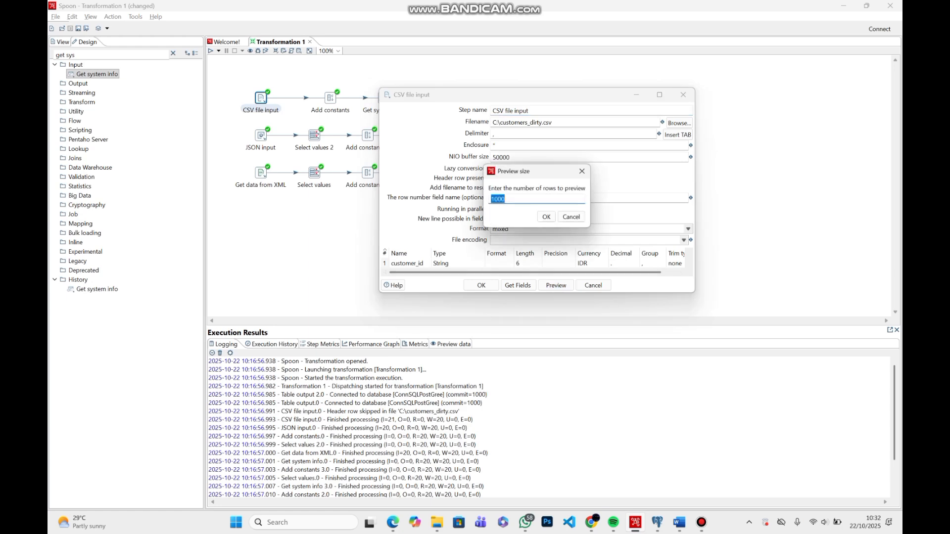
left_click(547, 217)
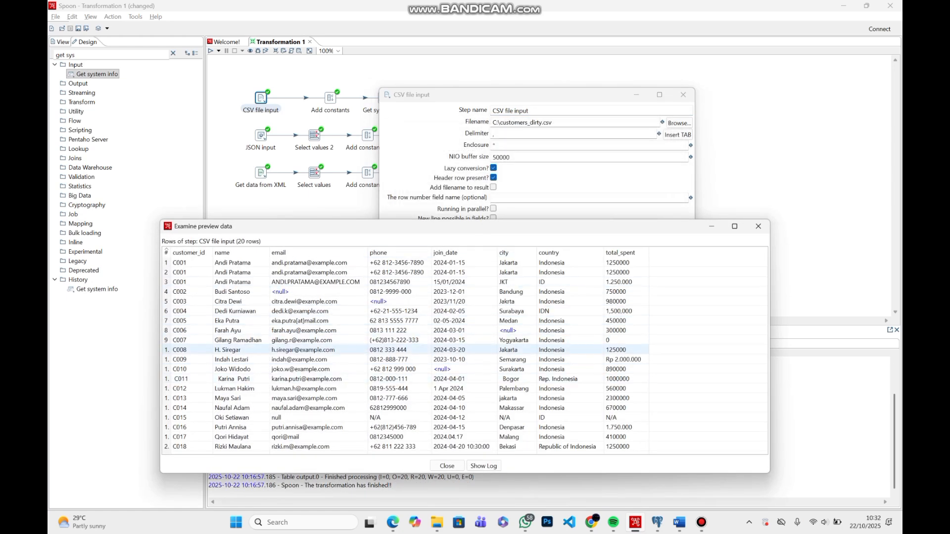
left_click(758, 226)
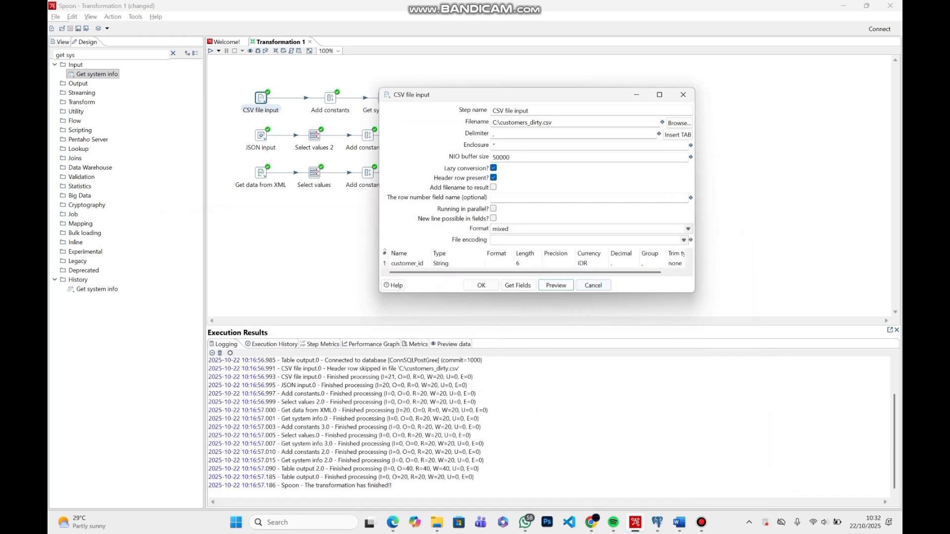
left_click(481, 286)
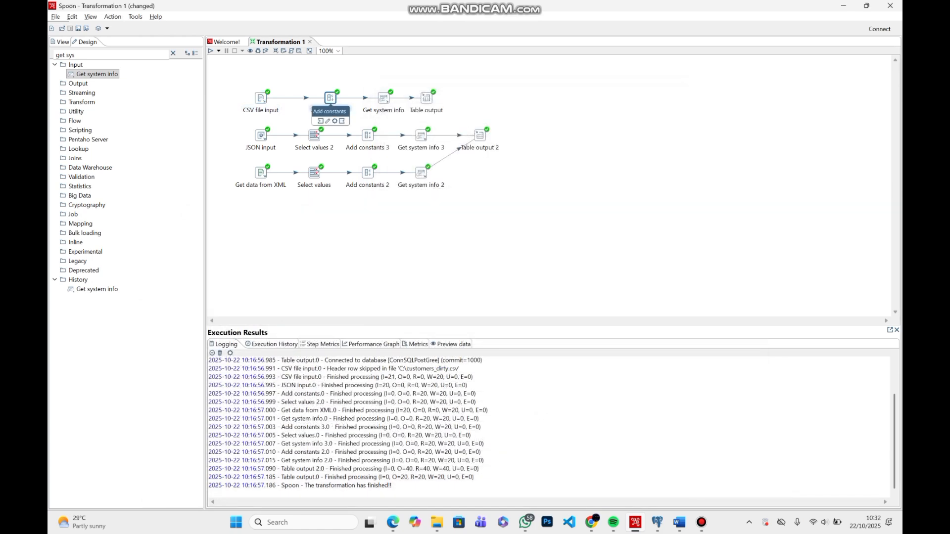
Review the source_type constant defined in the Add constants step of the CSV flow
double_click(330, 97)
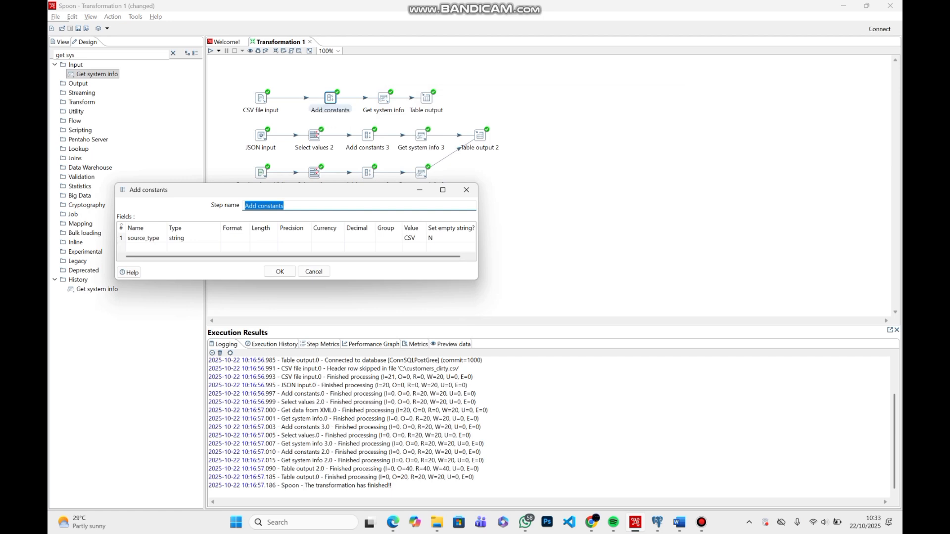
left_click_drag(406, 192, 523, 119)
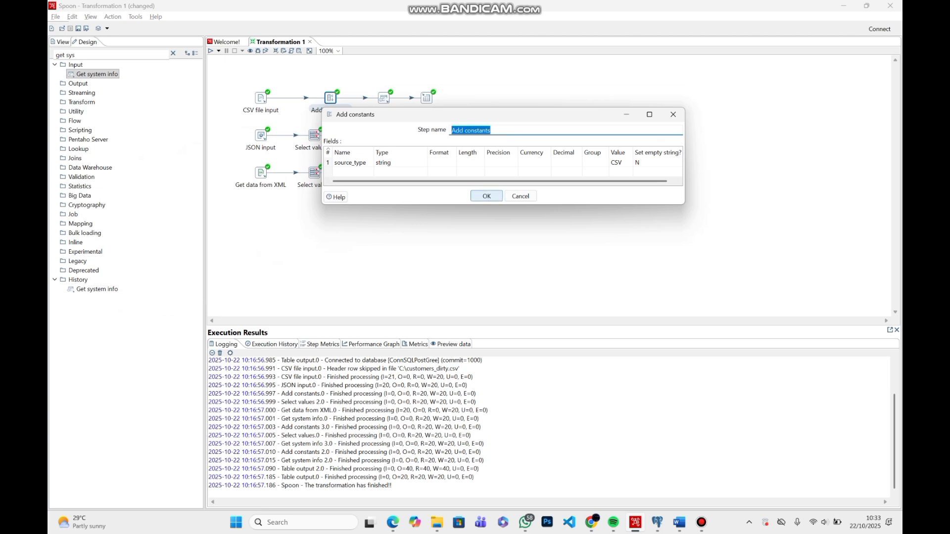
left_click(486, 197)
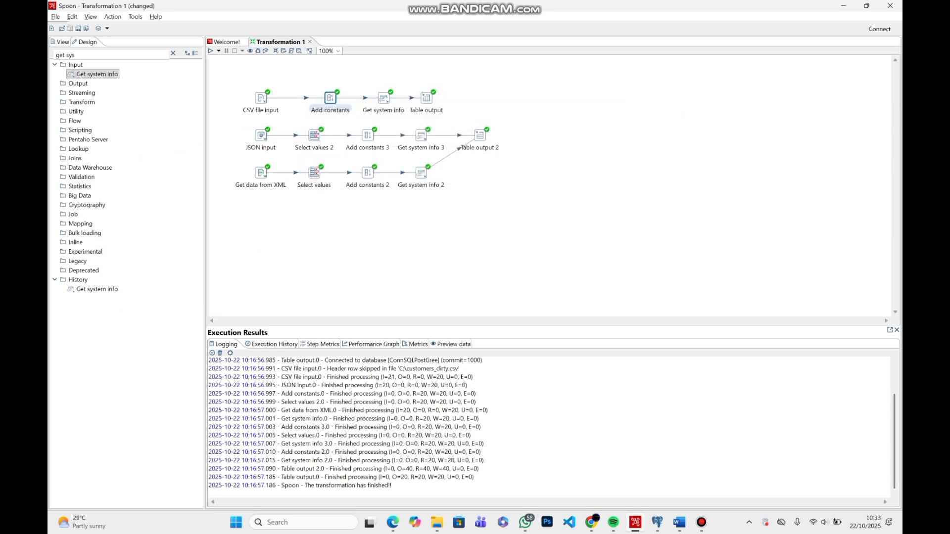
Review the Get system info fields and the Table output settings of the CSV flow
double_click(384, 97)
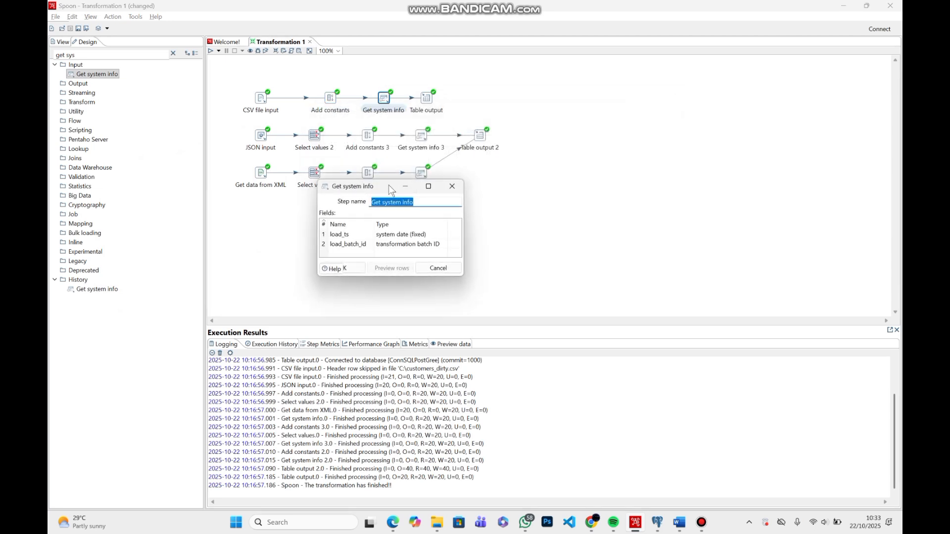
left_click_drag(391, 191, 586, 93)
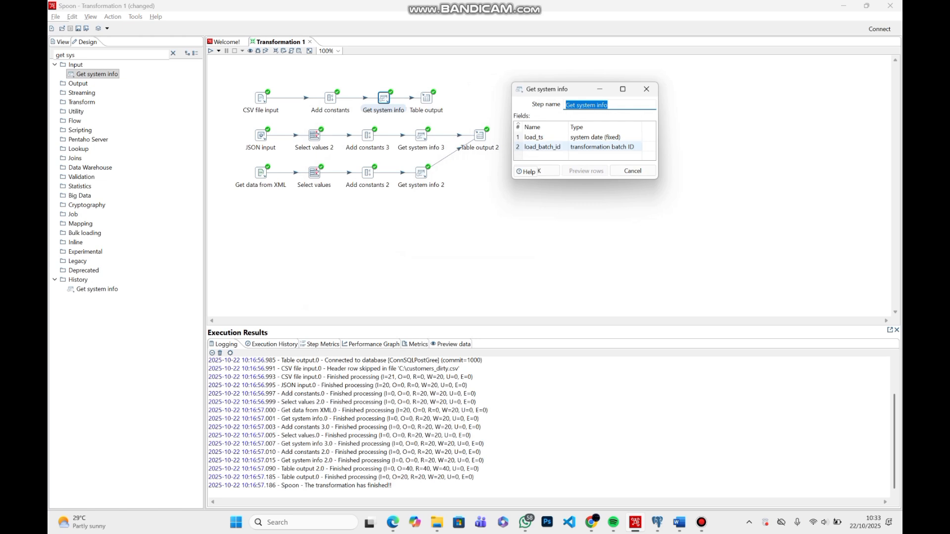
left_click(548, 171)
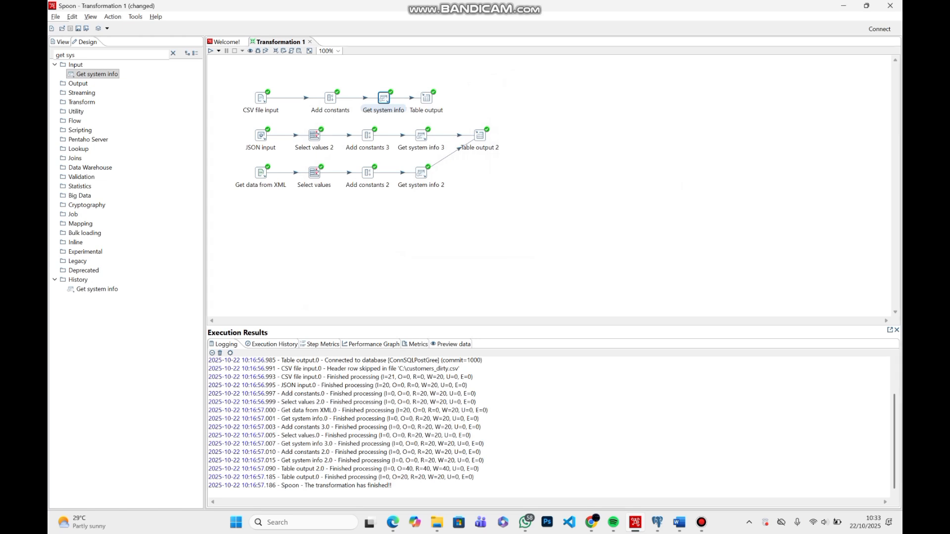
double_click(427, 97)
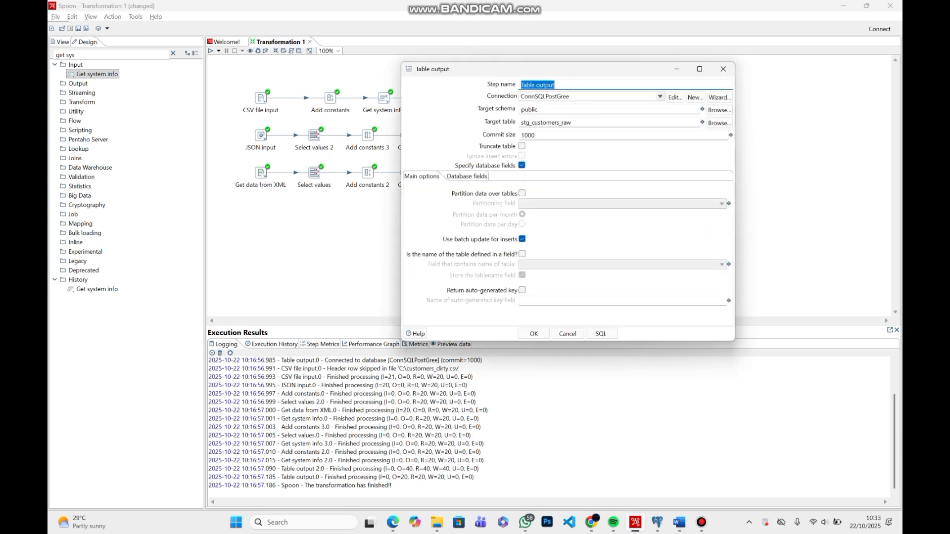
left_click(723, 69)
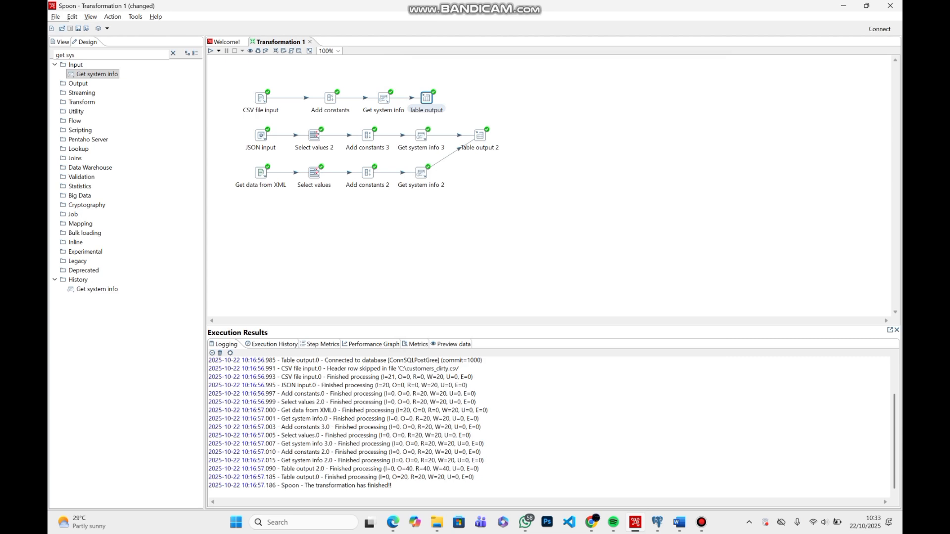
Start a new PostgreSQL database connection with host localhost and database staging
left_click(61, 42)
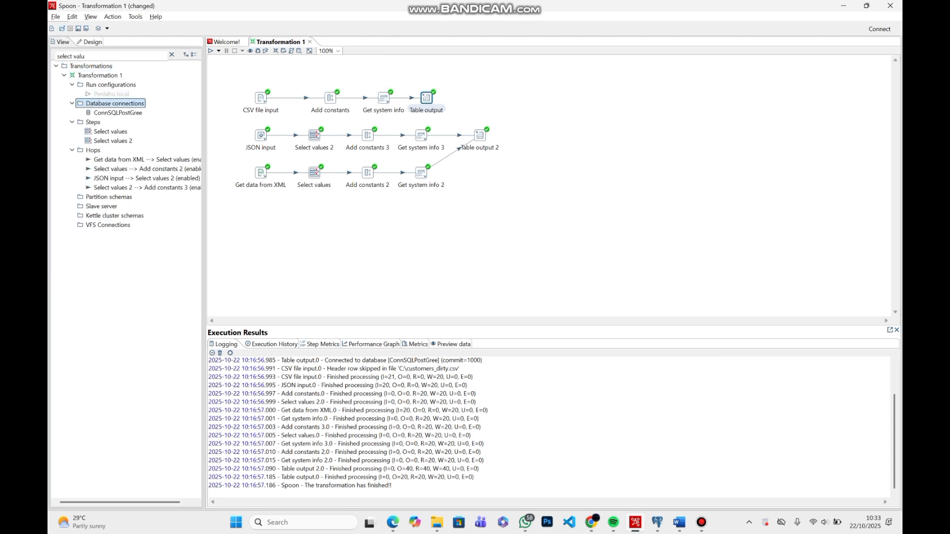
double_click(114, 103)
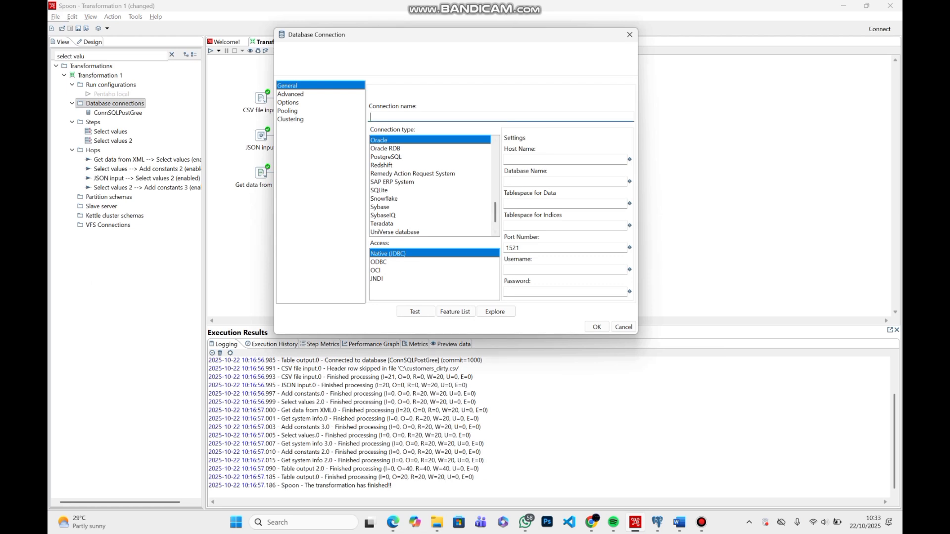
left_click(386, 157)
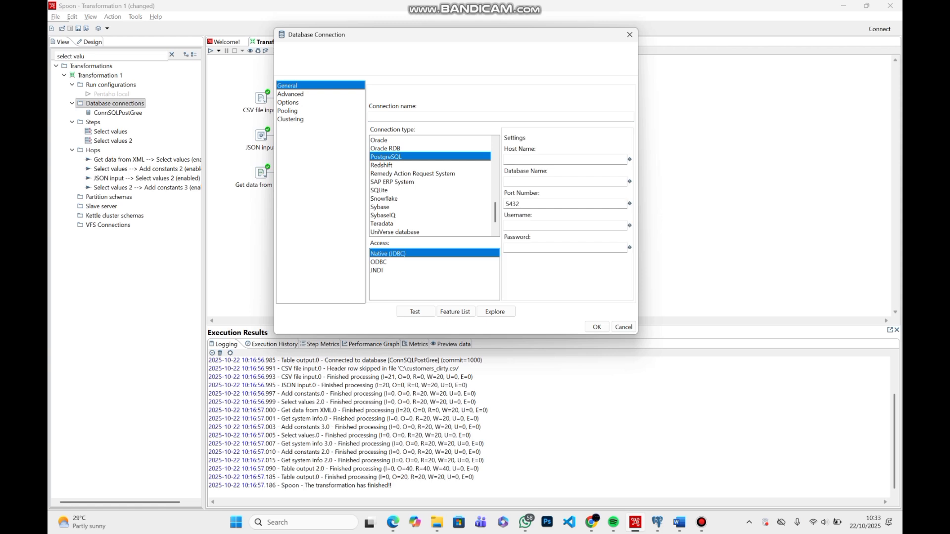
left_click(426, 117)
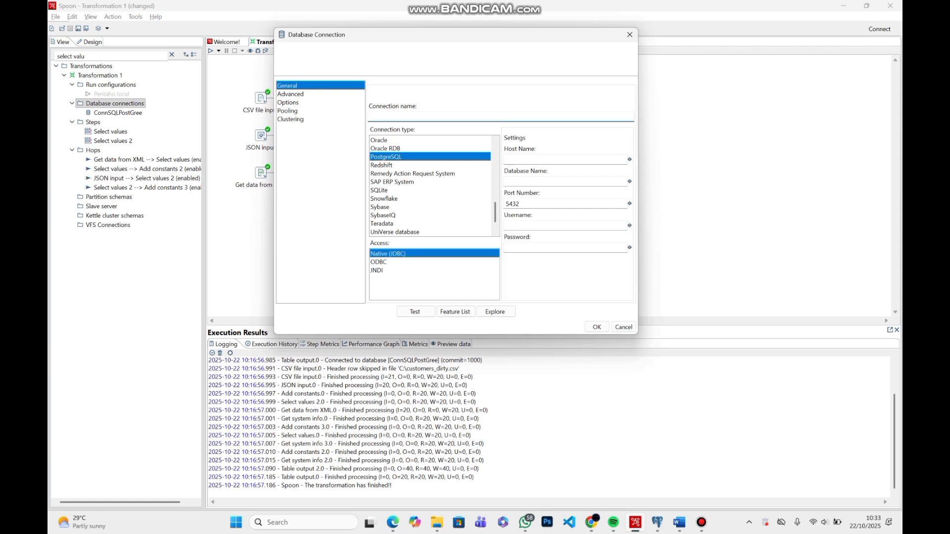
type("loca")
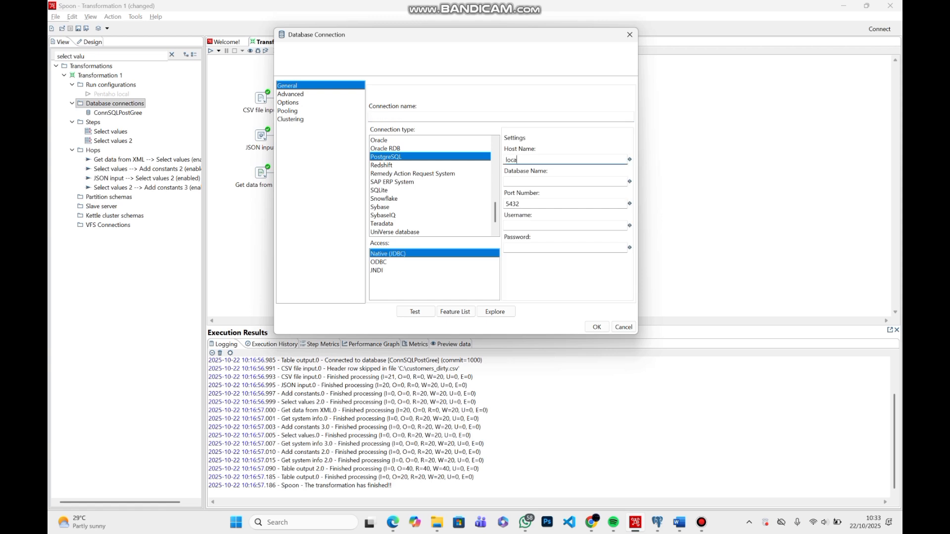
type("lhost")
key("Tab")
type("staging")
Enter the username postgres and the account password for the new connection, and cancel the connection without saving
left_click(544, 225)
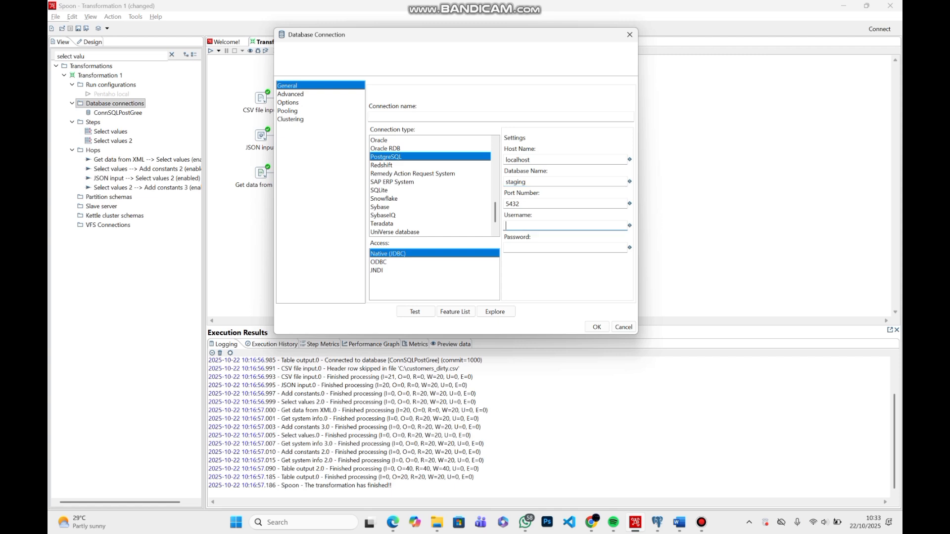
type("postgres")
key("Tab")
type("123456")
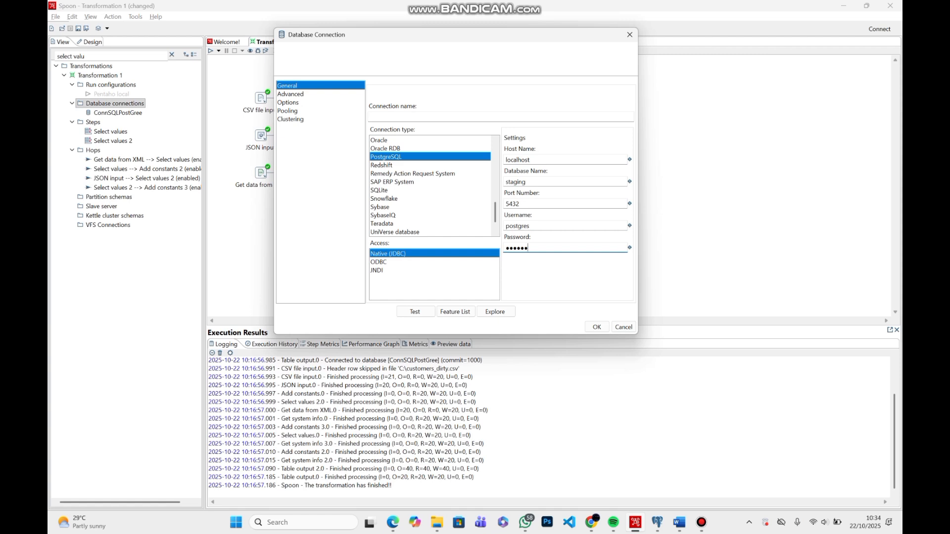
left_click(624, 327)
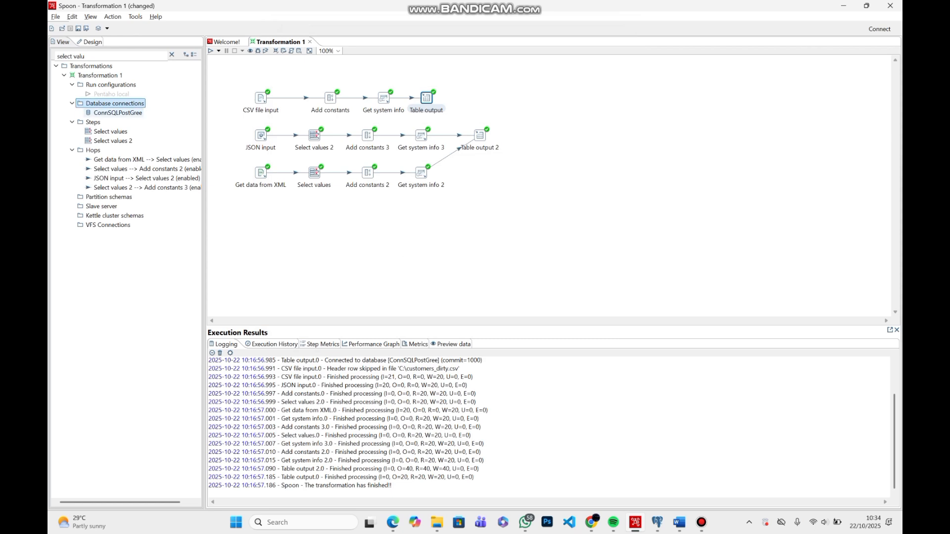
Review the connection, target schema and target table set in the Table output step of the CSV flow, keeping the ConnSQLPostGree connection
left_click(92, 42)
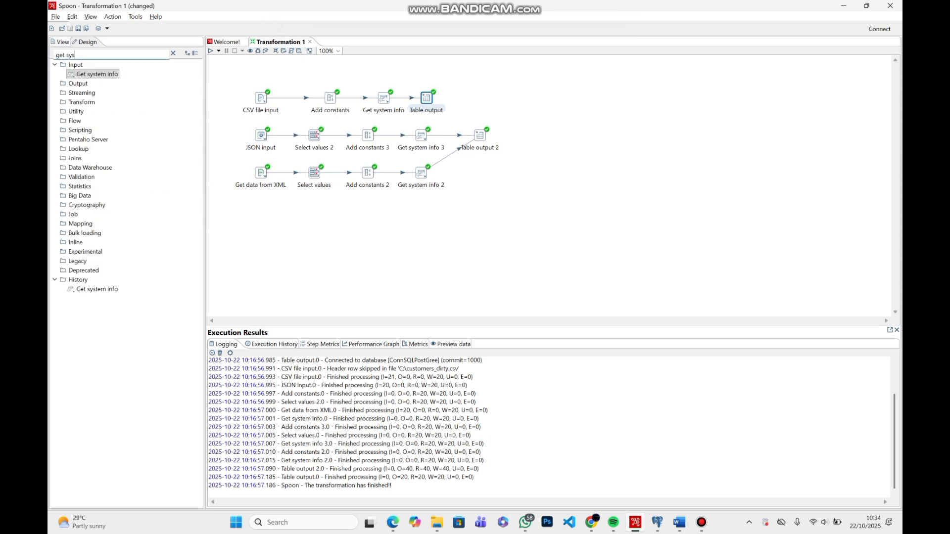
double_click(427, 98)
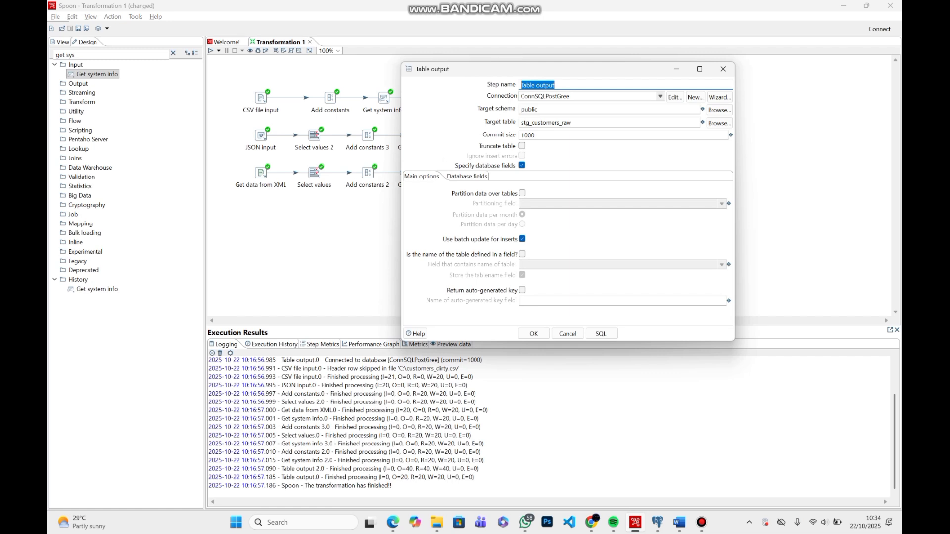
left_click(661, 97)
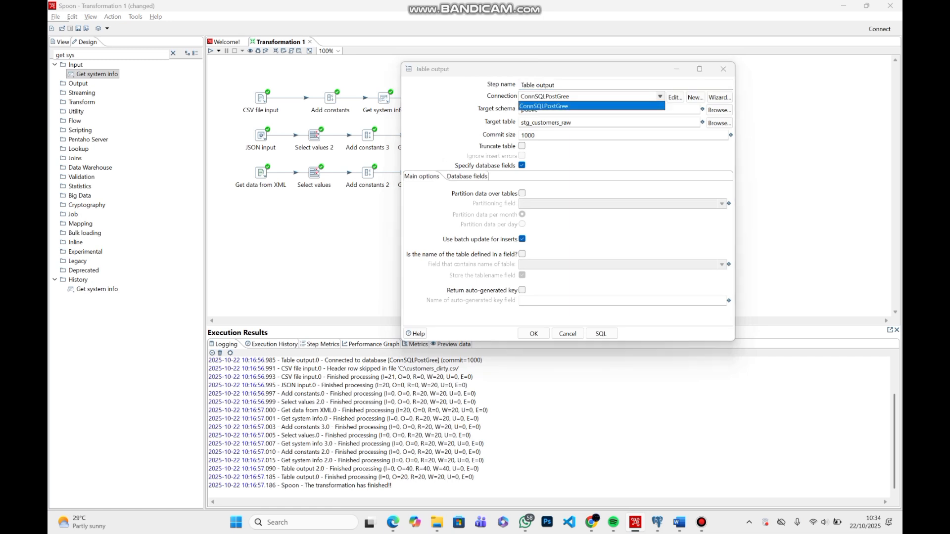
key("Return")
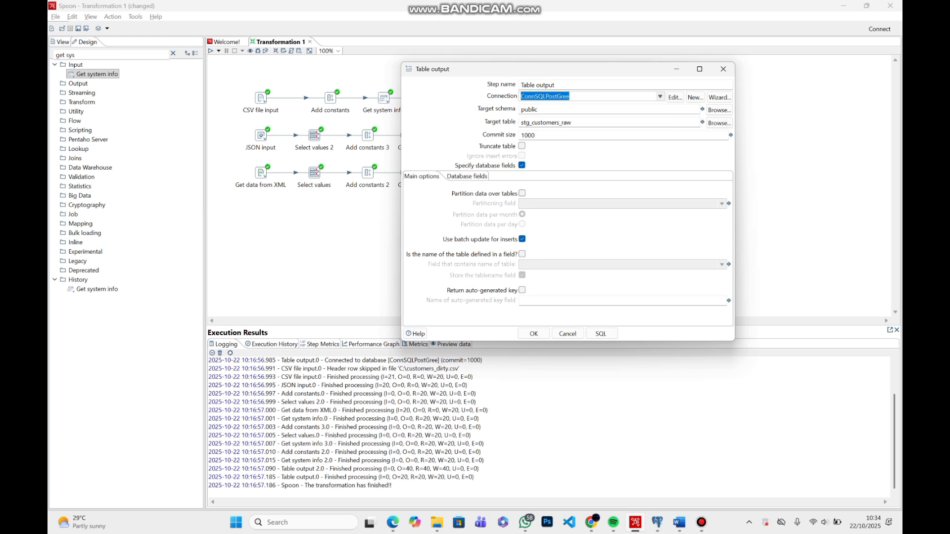
key("Tab")
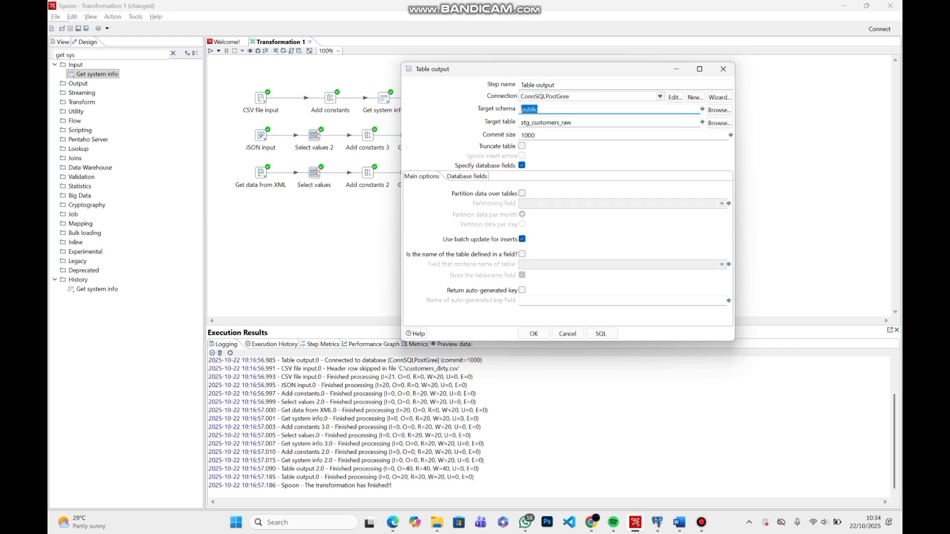
key("Tab")
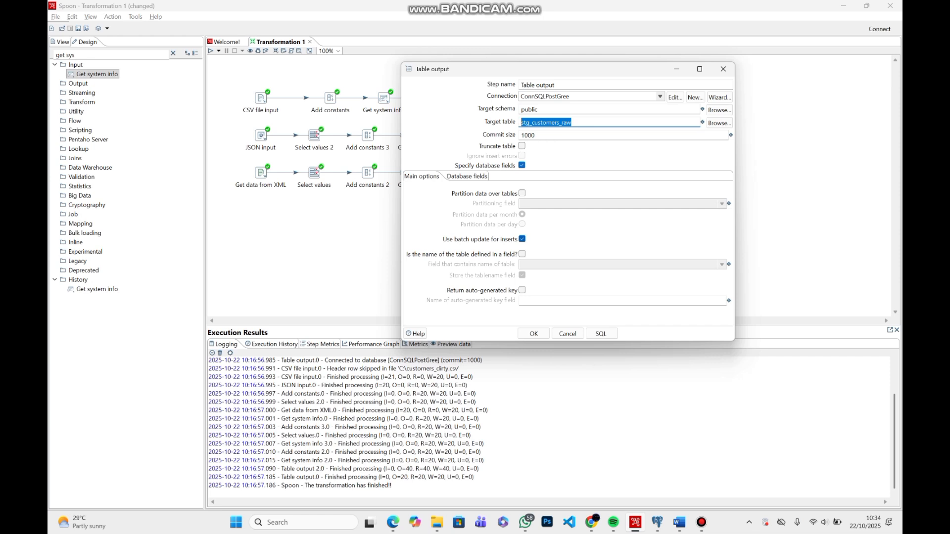
Check the Specify database fields option and the table-to-stream field mapping of the CSV flow's Table output step
left_click(522, 166)
left_click(522, 166)
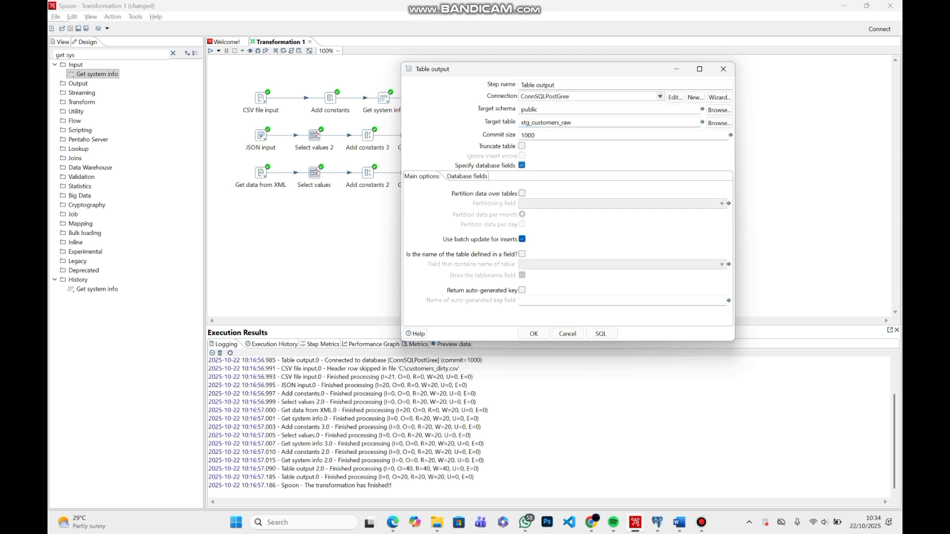
left_click(467, 176)
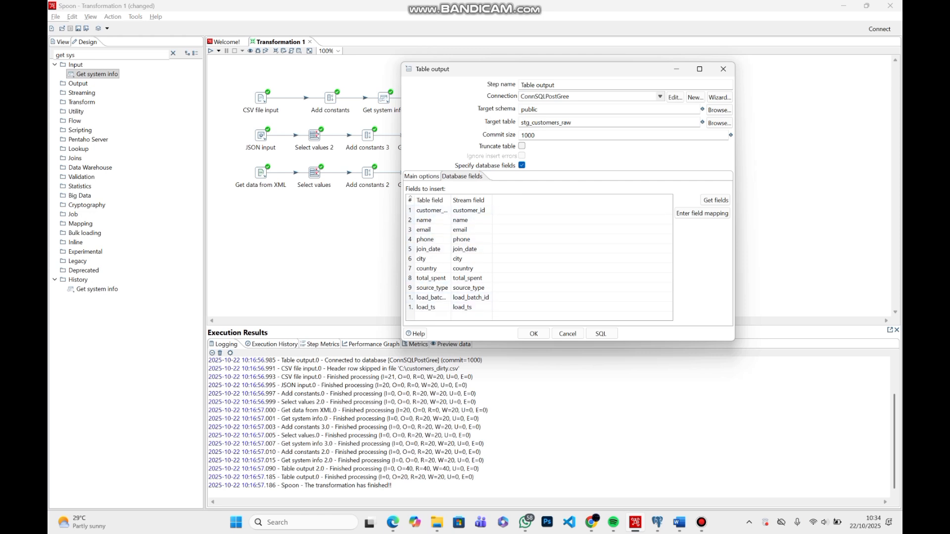
left_click(534, 333)
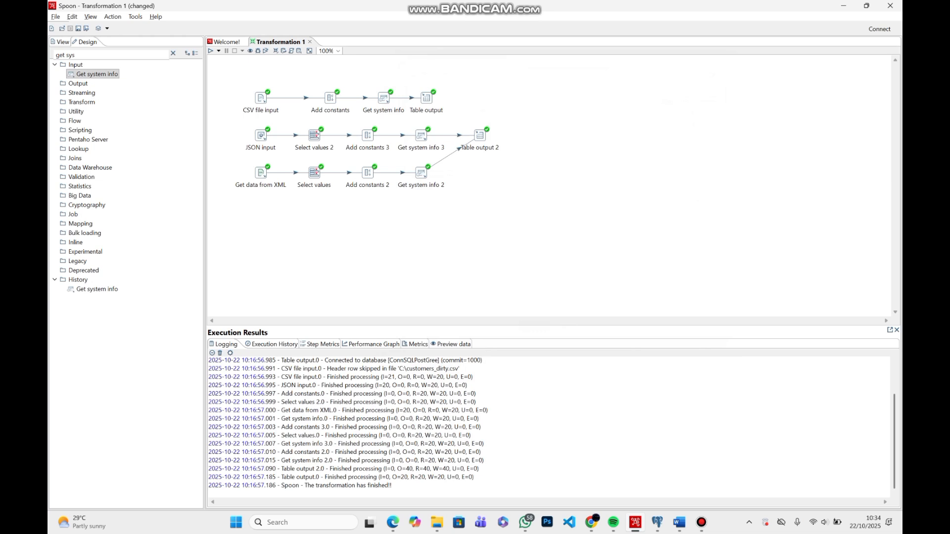
Review the source file and the field paths defined in the JSON input step
double_click(260, 135)
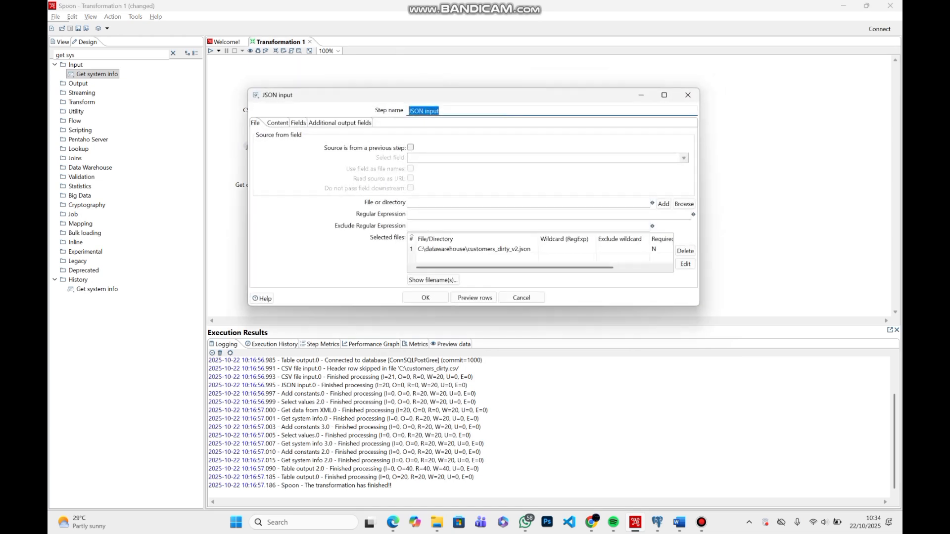
left_click_drag(530, 95, 548, 62)
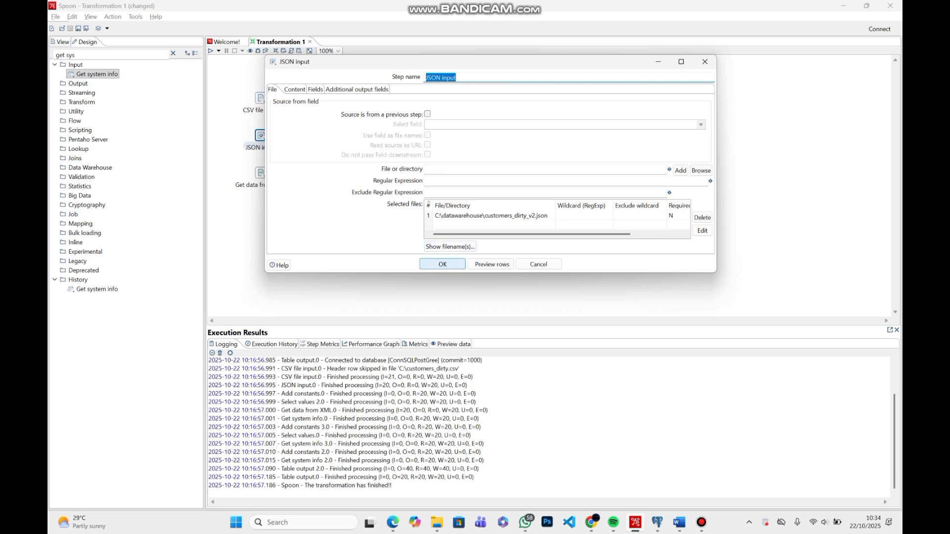
left_click(315, 89)
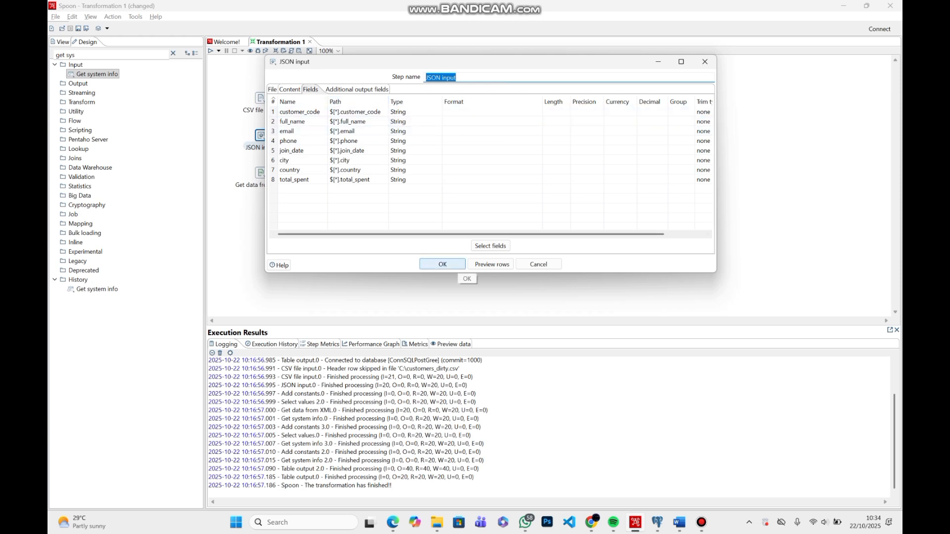
left_click(453, 265)
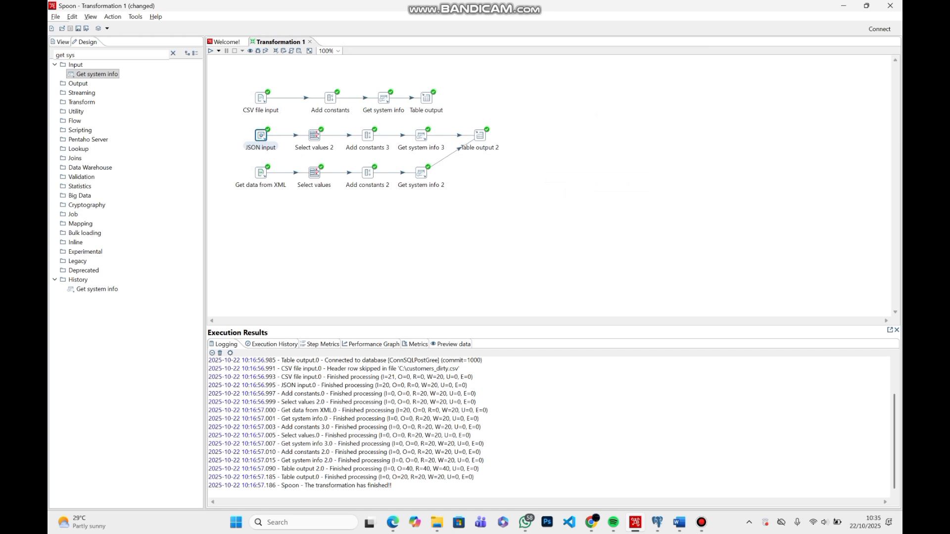
Review the field renames in the Select values 2 step of the JSON flow
double_click(314, 135)
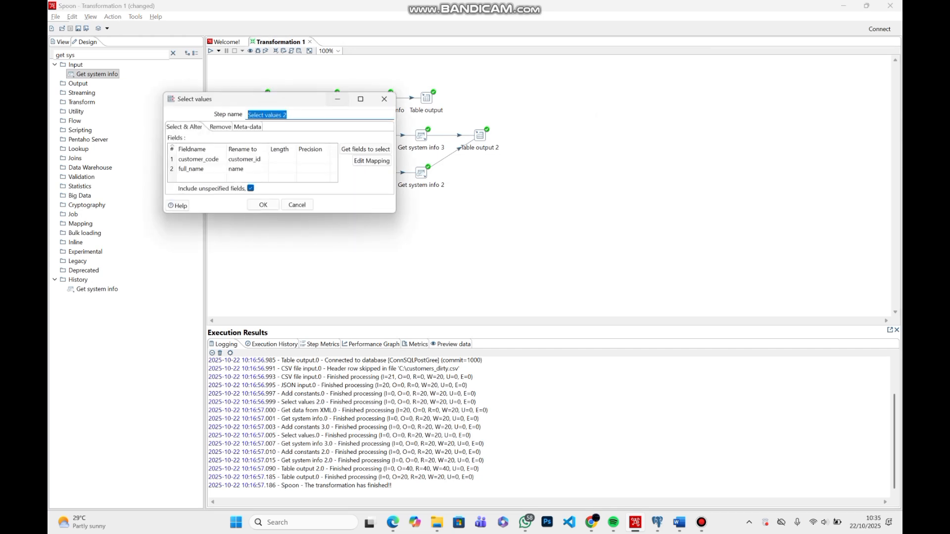
left_click_drag(307, 99, 663, 83)
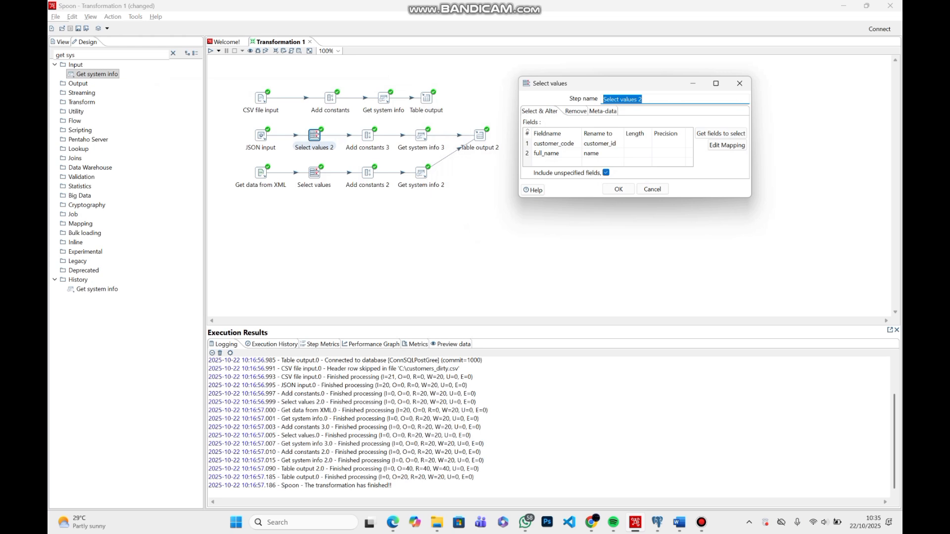
left_click(618, 189)
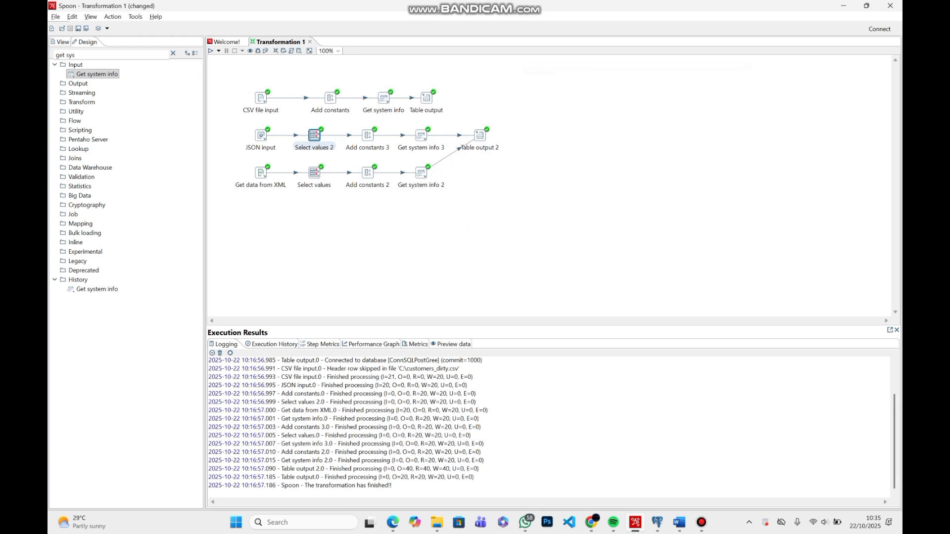
Review the source constants in Add constants 3 and the load fields in Get system info 3 of the JSON flow
double_click(368, 135)
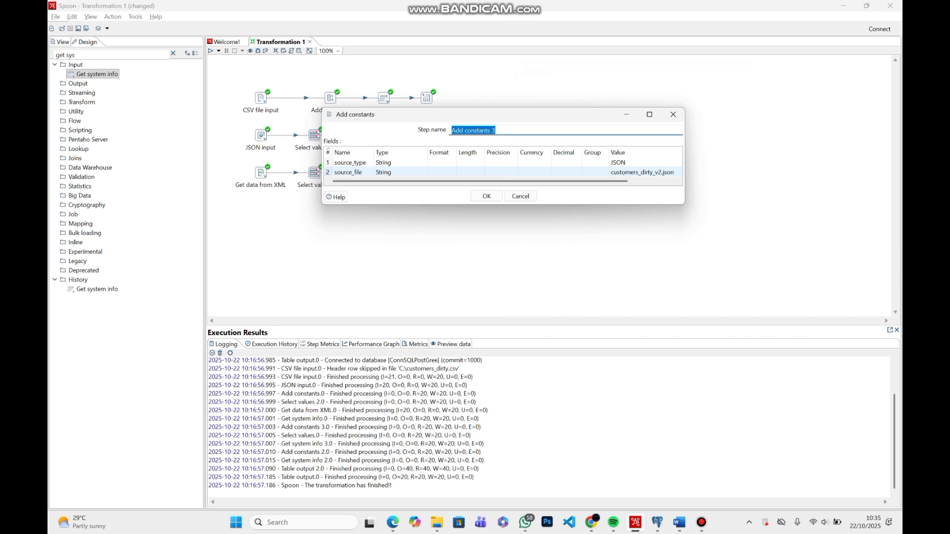
left_click(486, 196)
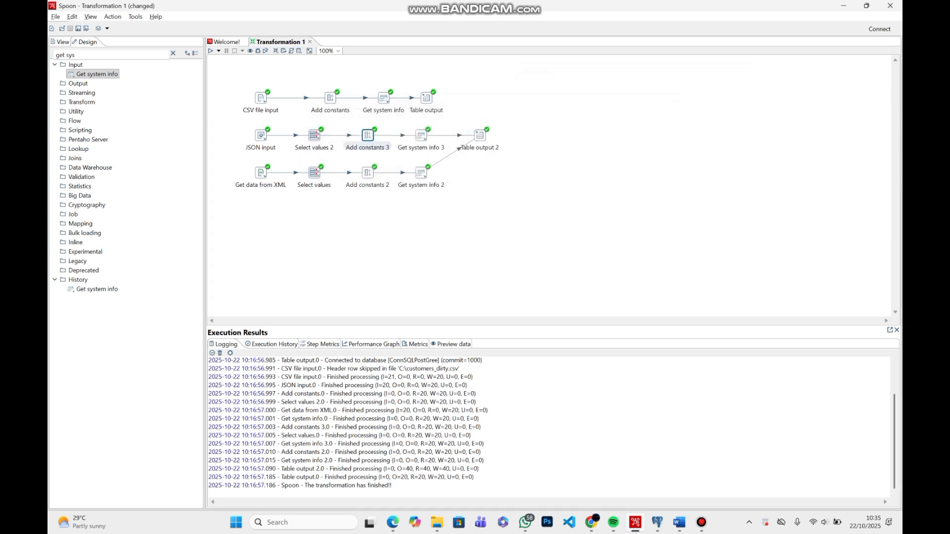
double_click(421, 135)
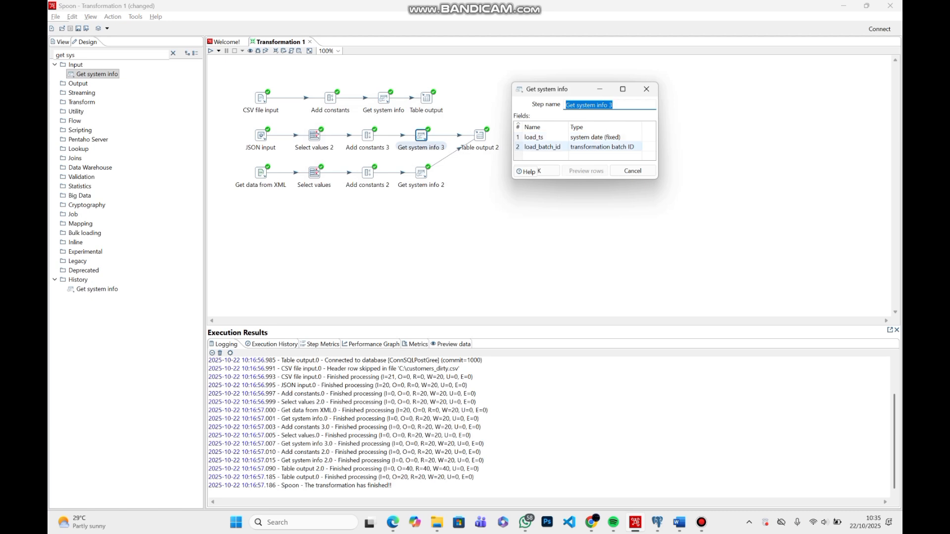
left_click(549, 171)
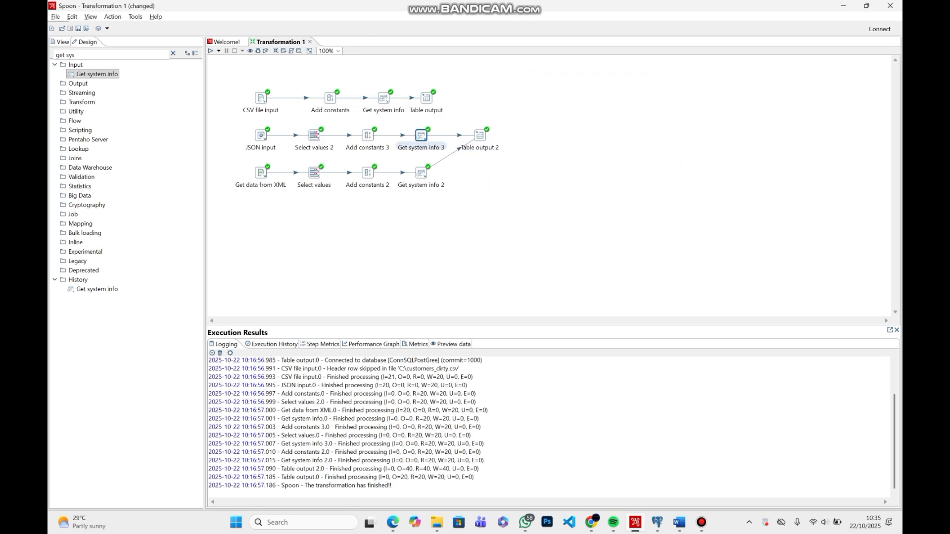
Review the target settings and database field mapping of Table output 2, shared by the JSON and XML flows
double_click(480, 135)
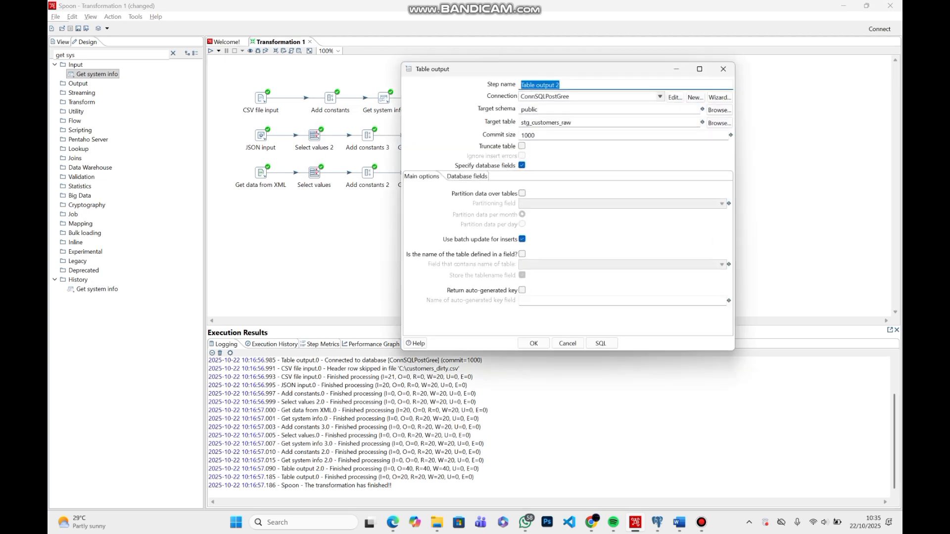
left_click_drag(552, 68, 664, 46)
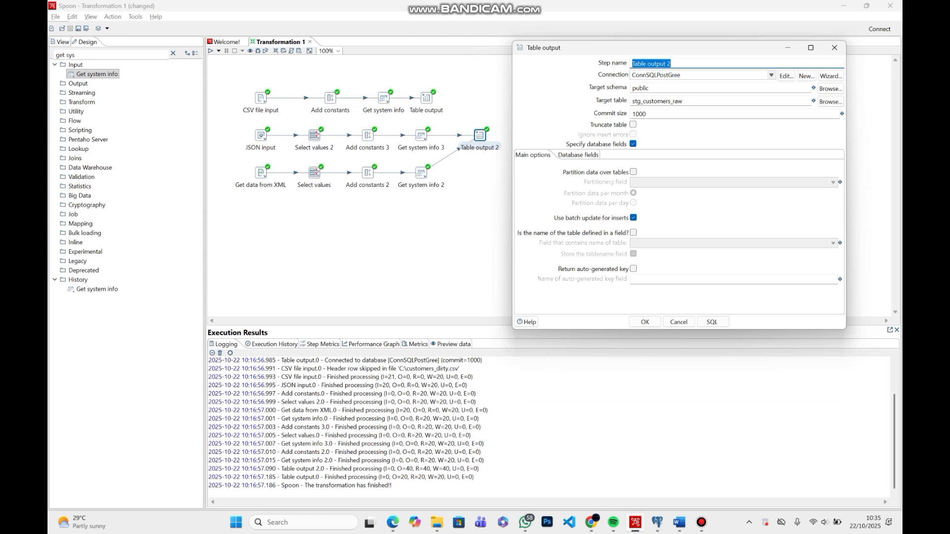
left_click(578, 155)
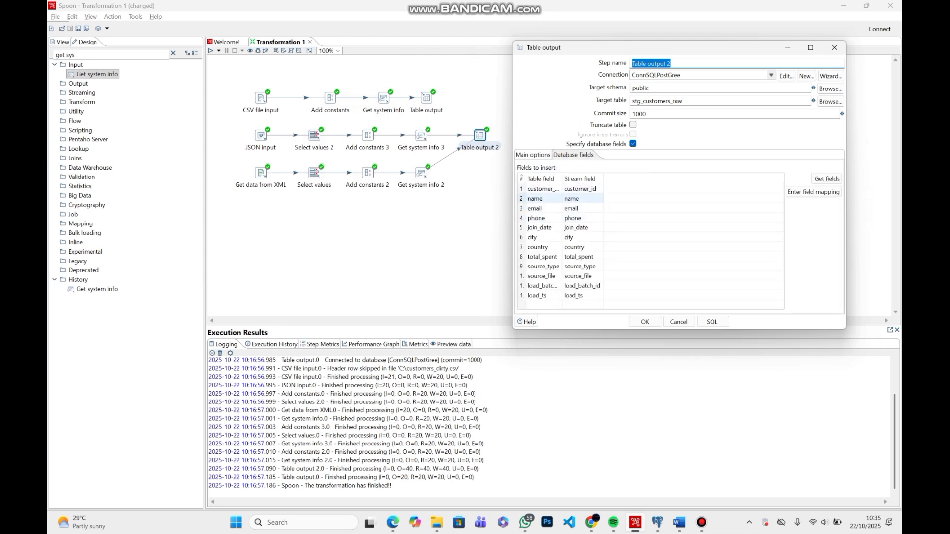
left_click(645, 322)
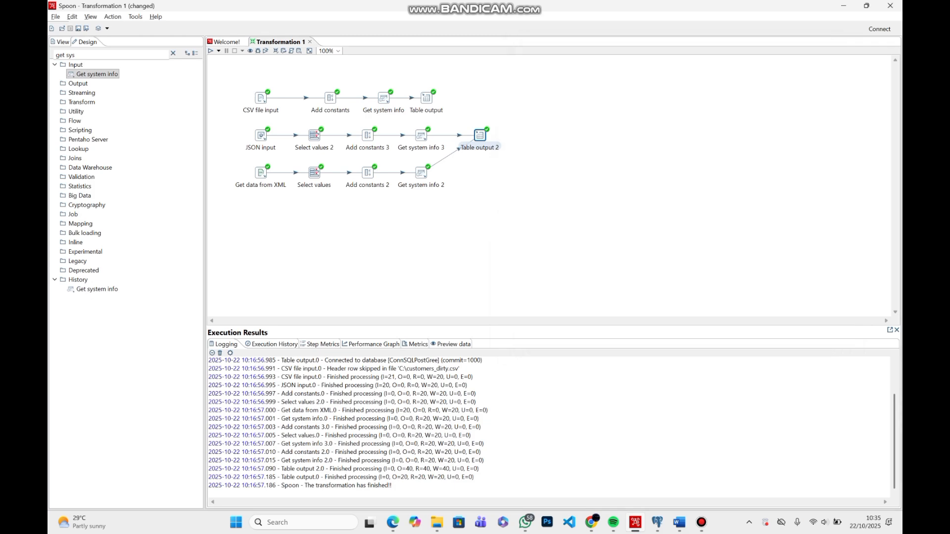
Review the selected source file and the XPath fields of the Get data from XML step
double_click(261, 173)
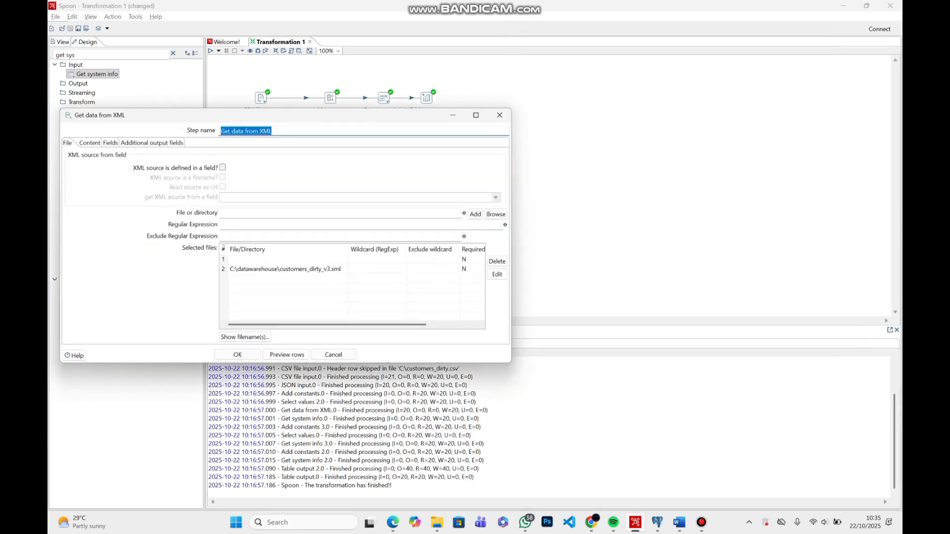
left_click_drag(389, 115, 732, 53)
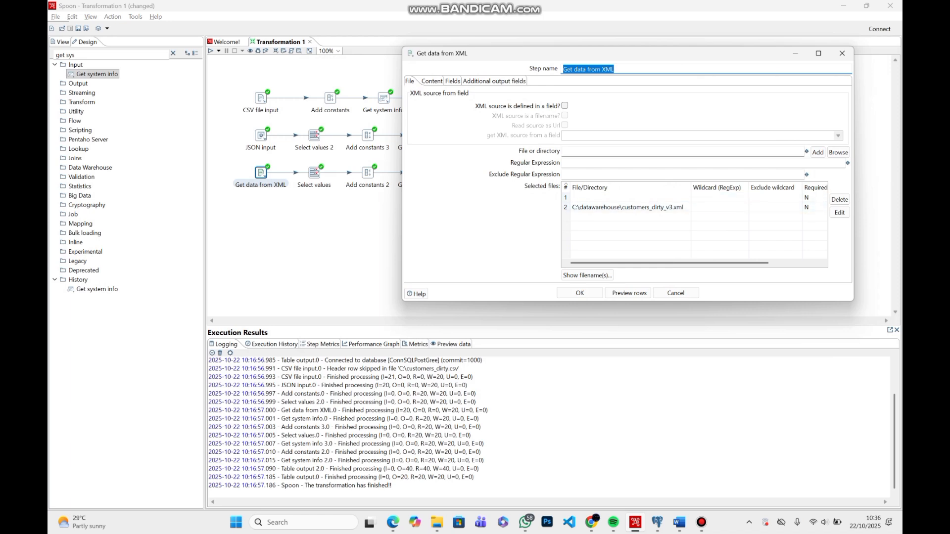
left_click(448, 80)
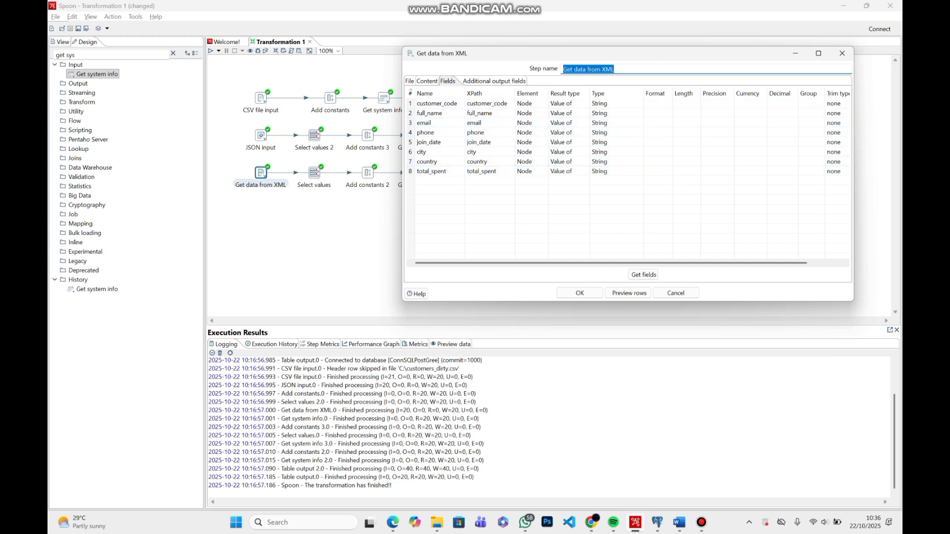
left_click(580, 293)
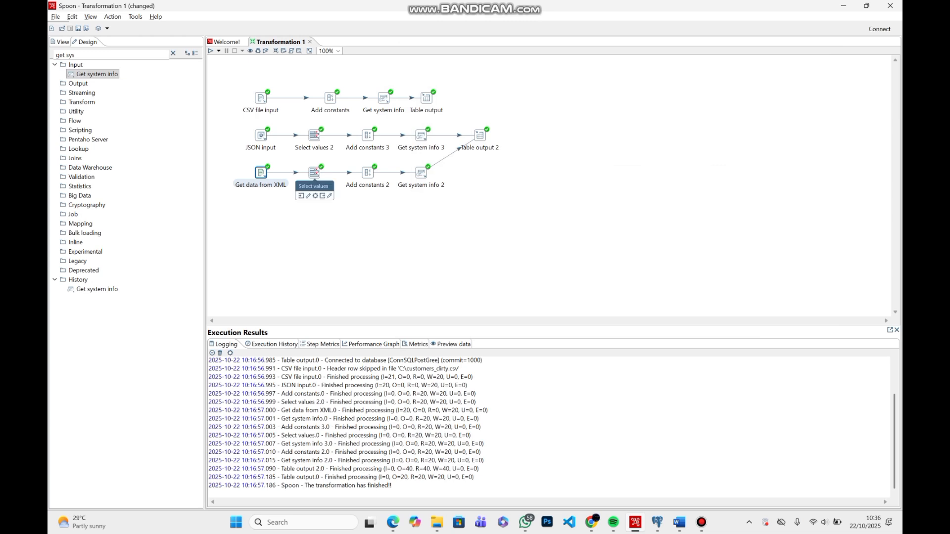
Review the field renames in the Select values step of the XML flow
double_click(315, 173)
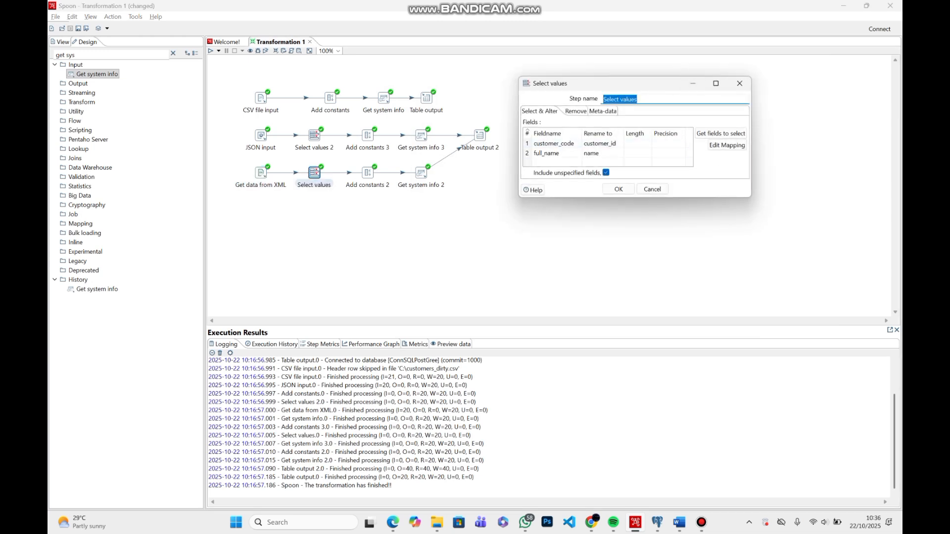
left_click_drag(666, 85, 673, 104)
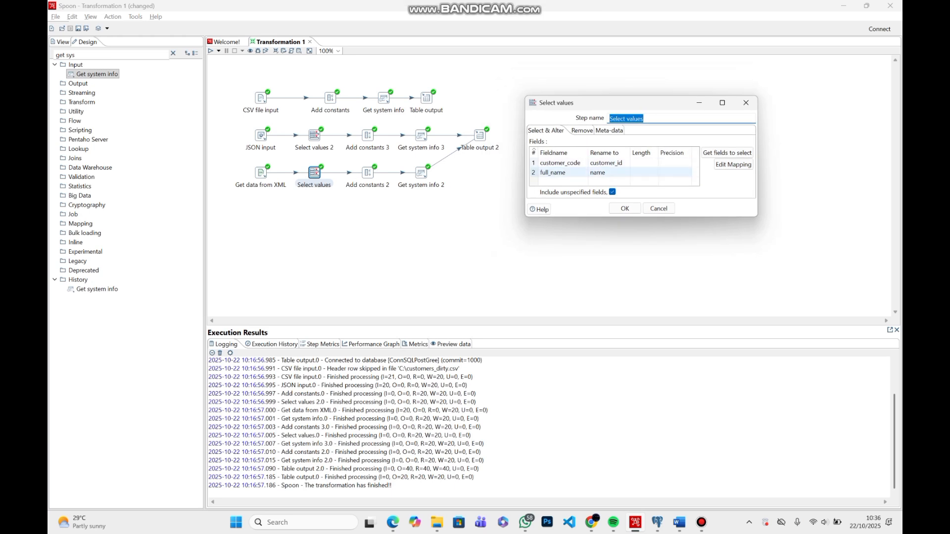
left_click(625, 209)
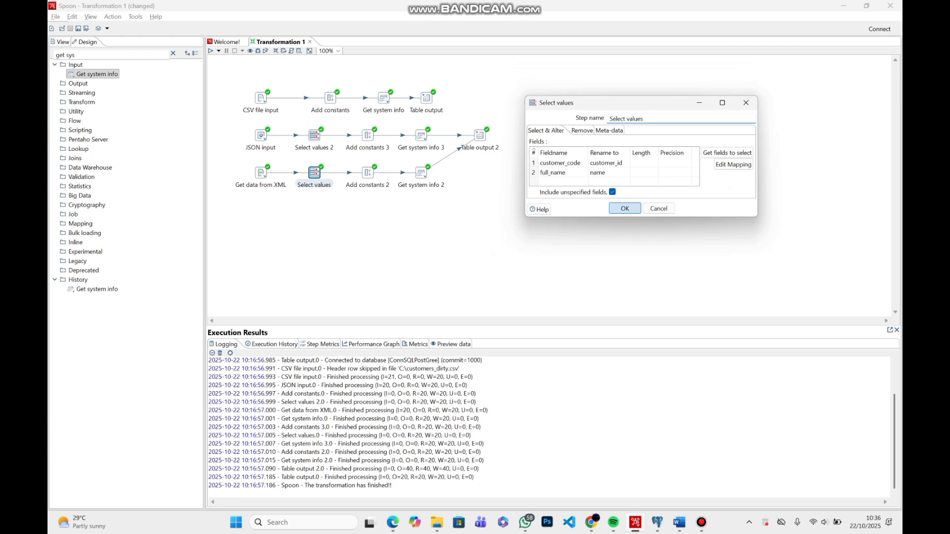
Review the source constants in Add constants 2 and the load fields in Get system info 2 of the XML flow
double_click(368, 172)
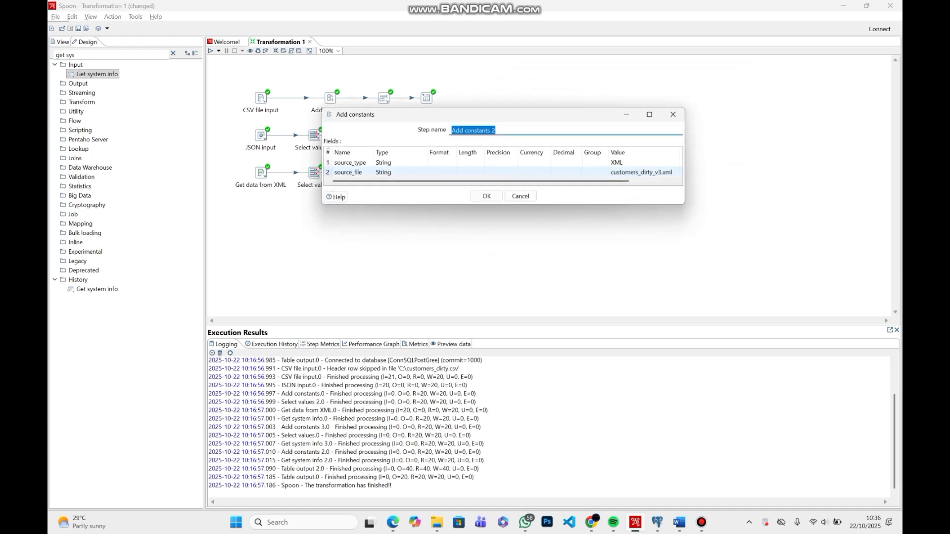
left_click_drag(548, 116, 687, 138)
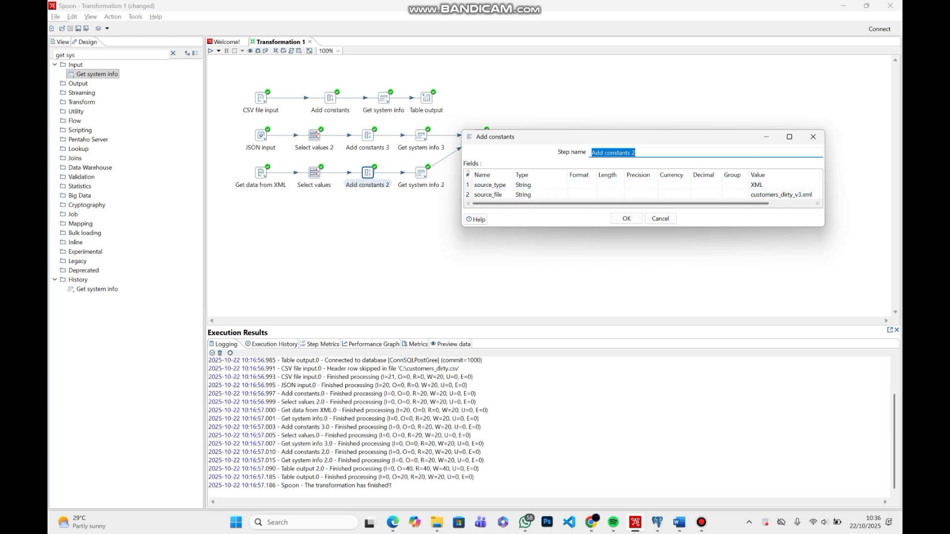
left_click(627, 219)
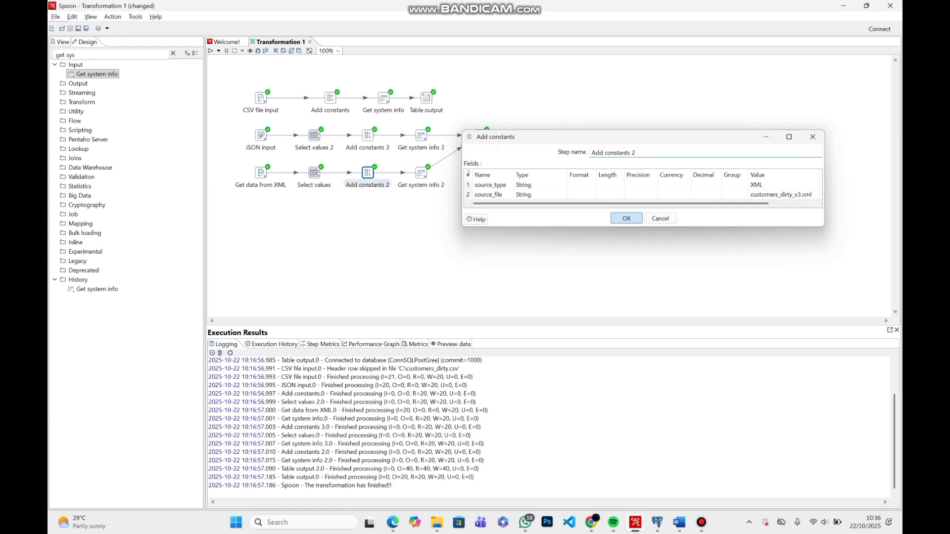
double_click(421, 173)
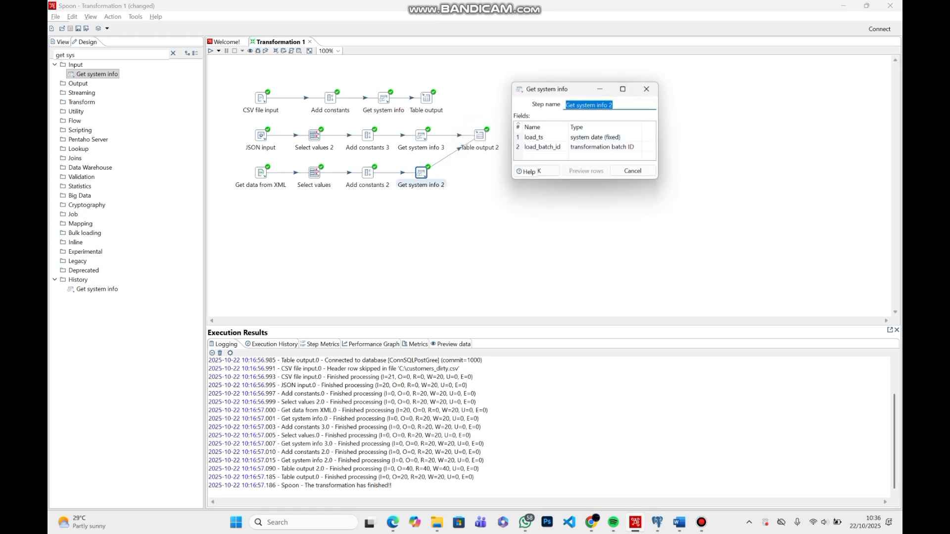
left_click(537, 171)
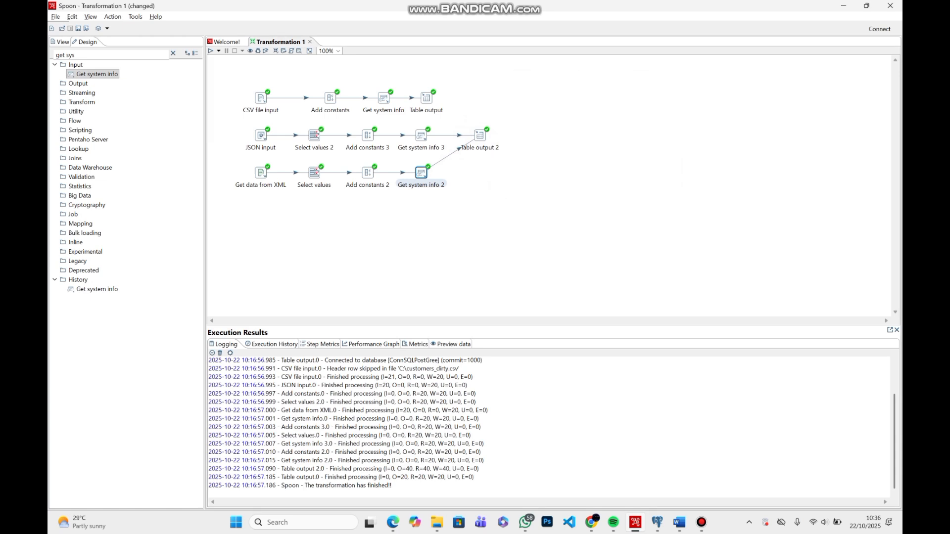
Check the target settings of Table output 2 and run the transformation with the Pentaho local configuration
double_click(480, 135)
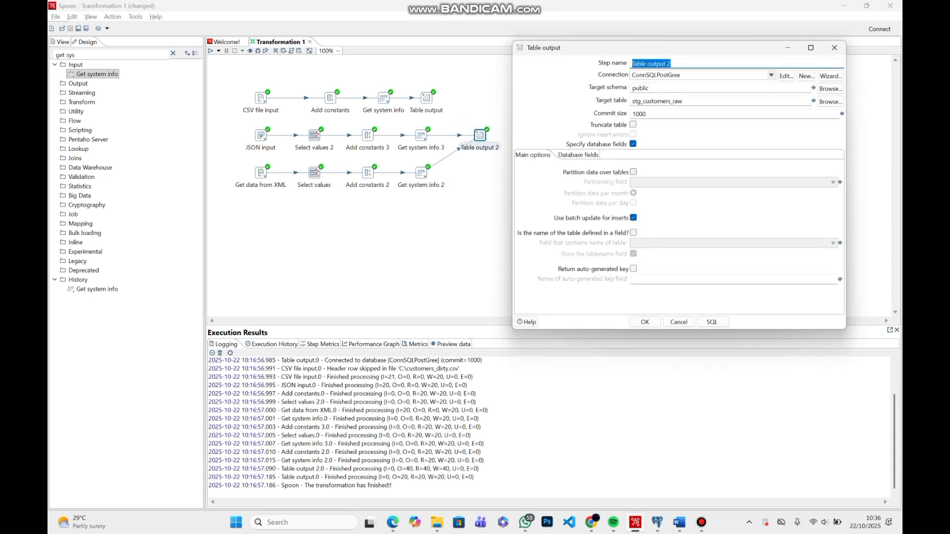
left_click(644, 322)
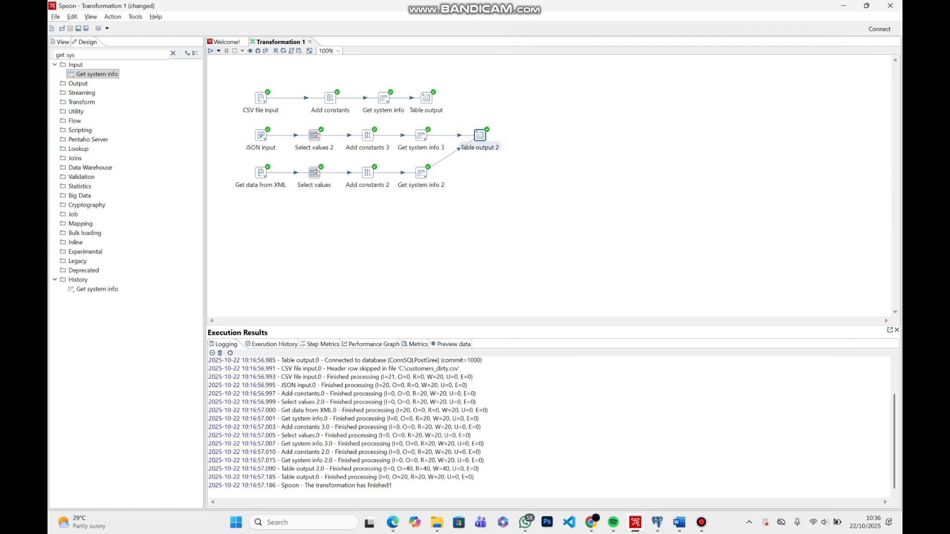
left_click(210, 51)
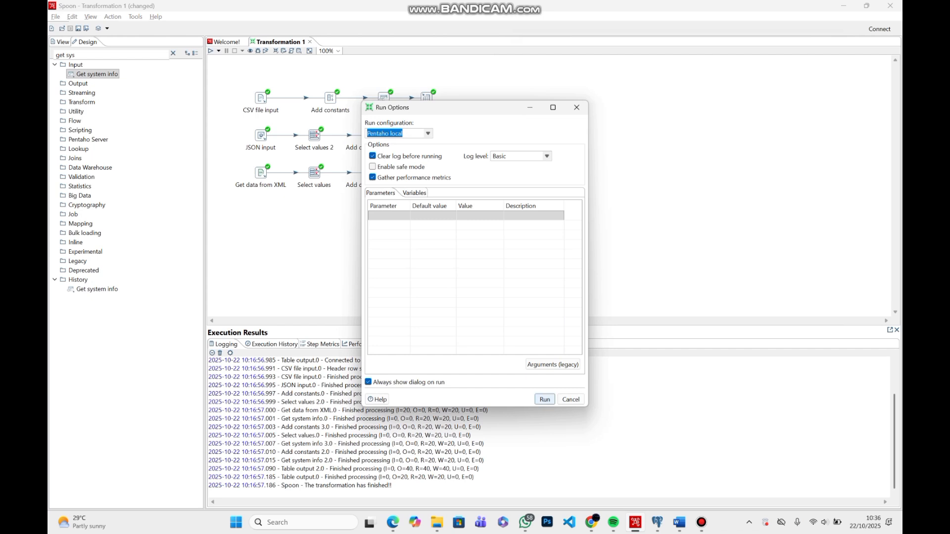
left_click(544, 399)
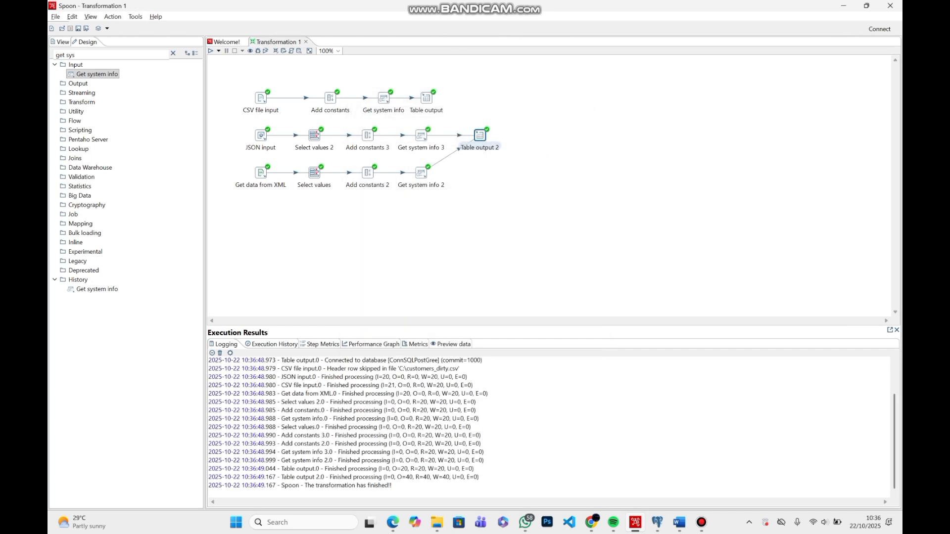
Switch to pgAdmin 4 and run a query on the staging database counting stg_customers_raw rows grouped by source_type
key("alt+Tab")
key("alt+Tab")
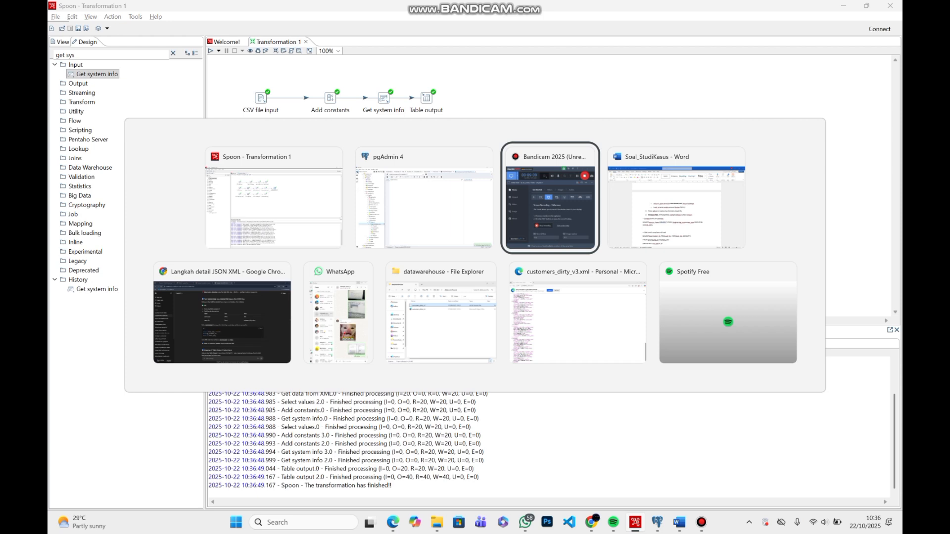
key("alt+Tab")
key("alt+Tab")
key("alt+Tab")
key("alt+Tab")
key("alt+Tab")
key("alt+Tab")
key("alt+Tab")
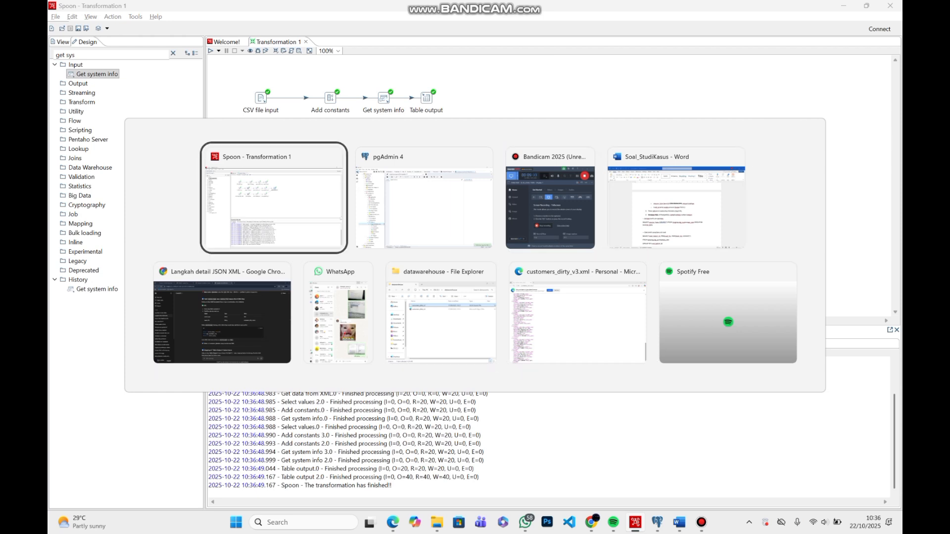
key("alt+Tab")
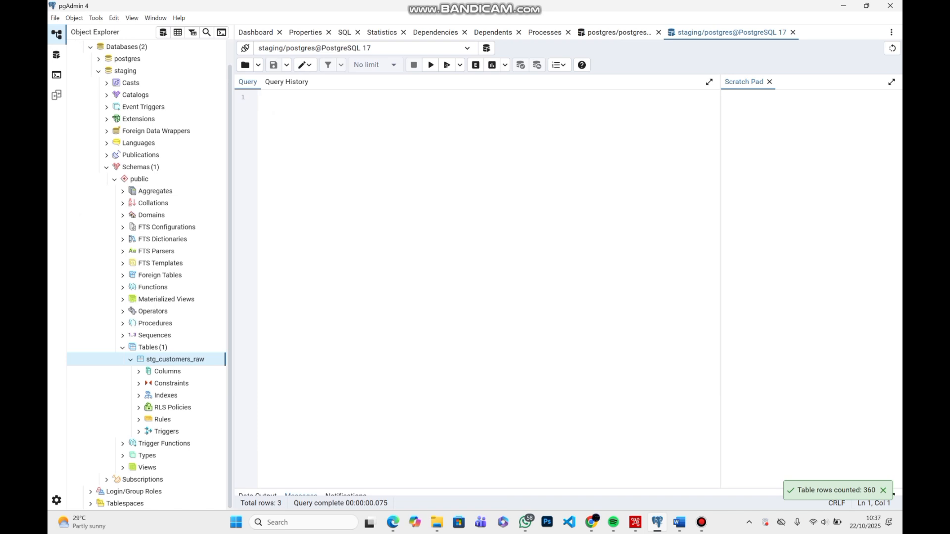
type("SELECT source_type, COUNT(*) FROM stg_customers_raw GROUP BY source_type;")
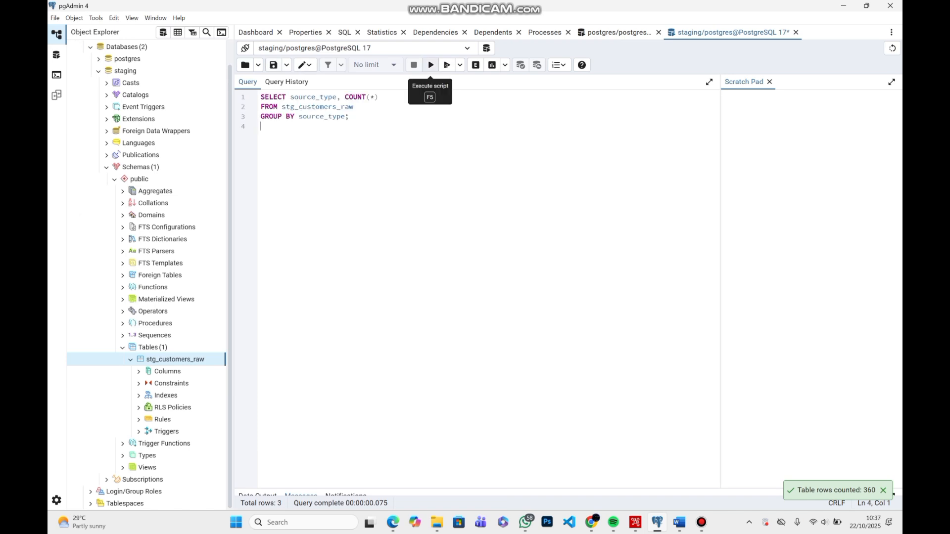
left_click(431, 65)
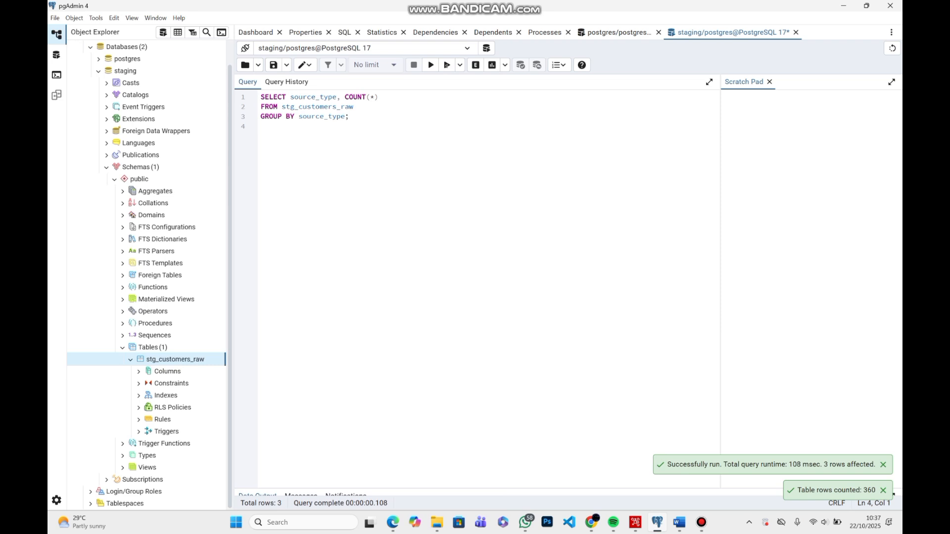